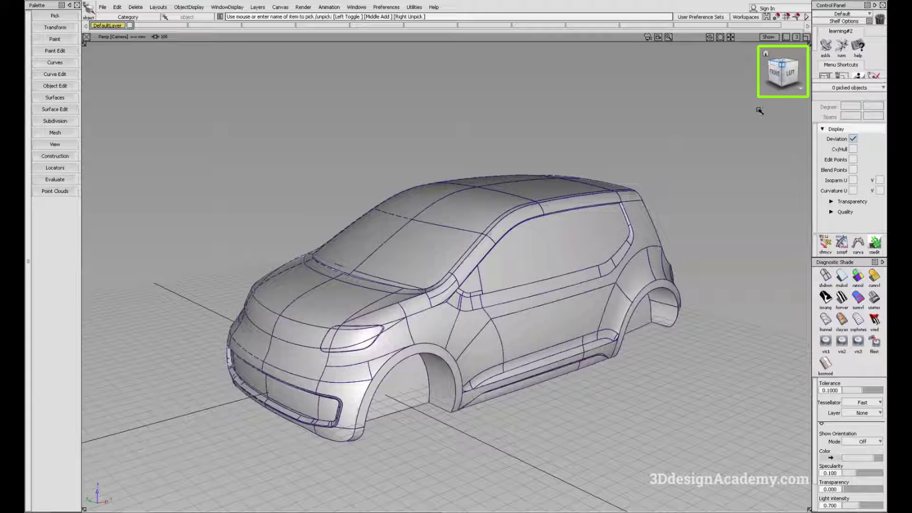
# Turn the car through several ViewCube edge and corner views, ending on the Left orthographic view.
pyautogui.click(781, 65)
pyautogui.click(784, 81)
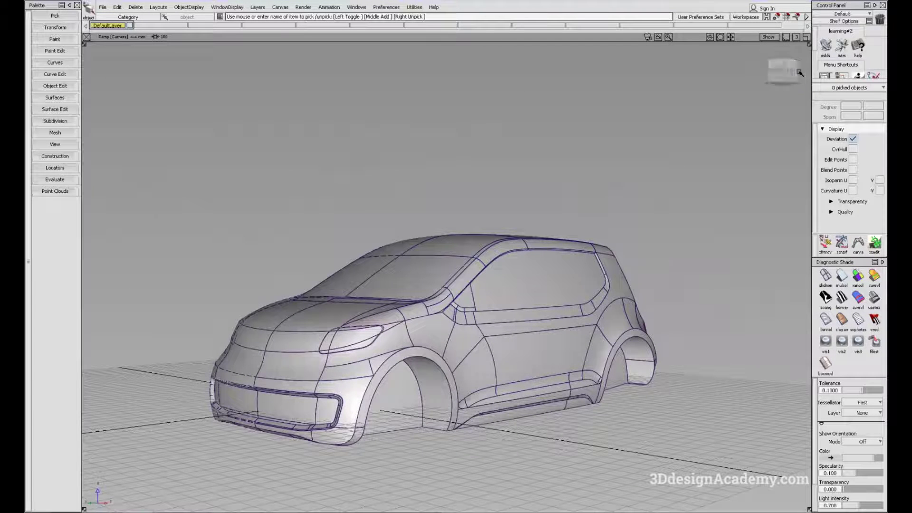
pyautogui.click(792, 75)
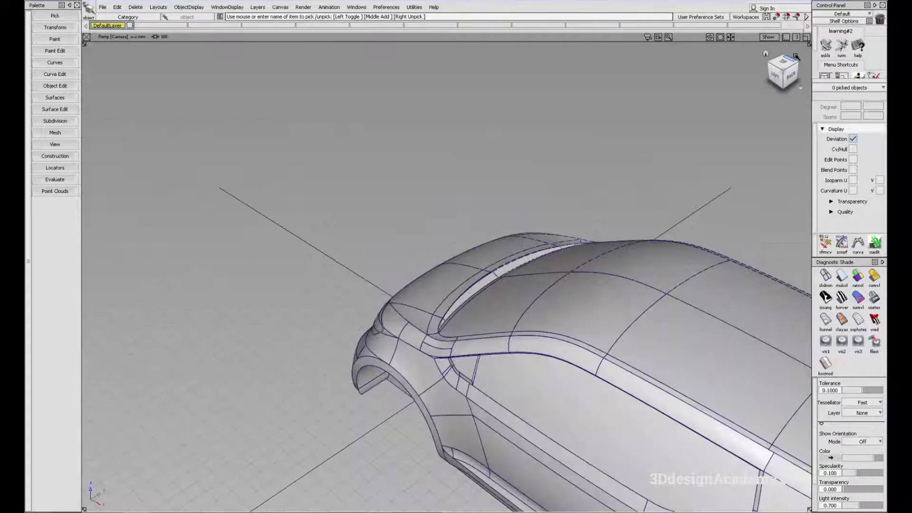
pyautogui.click(774, 75)
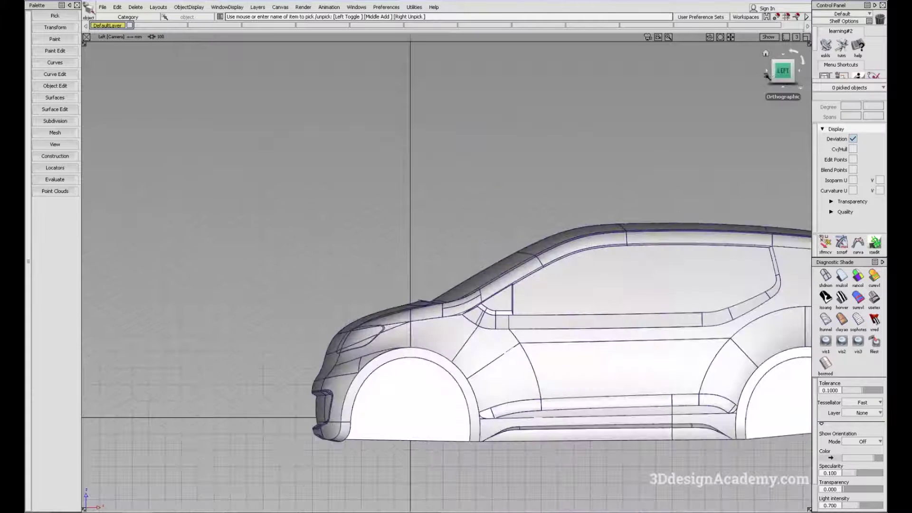
# Roll the Left view with the ViewCube and turn the car round to be seen from the top.
pyautogui.click(794, 53)
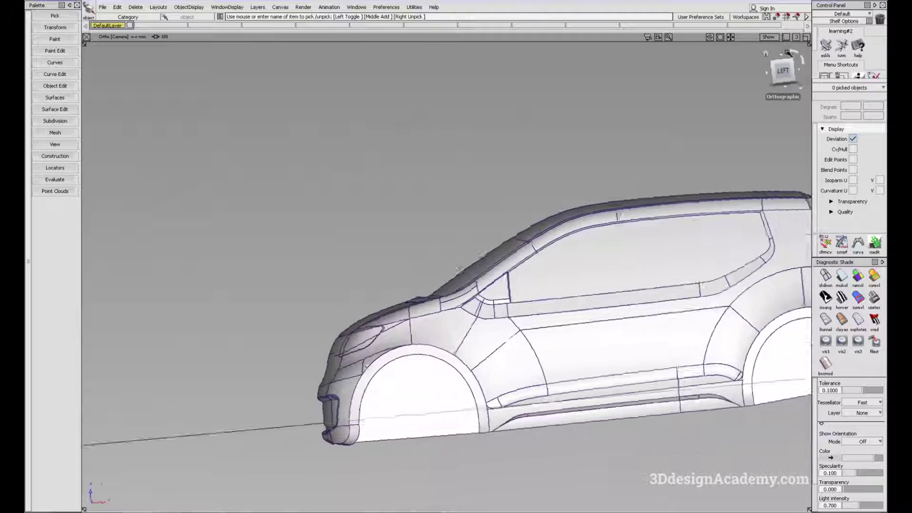
pyautogui.click(802, 59)
pyautogui.click(765, 71)
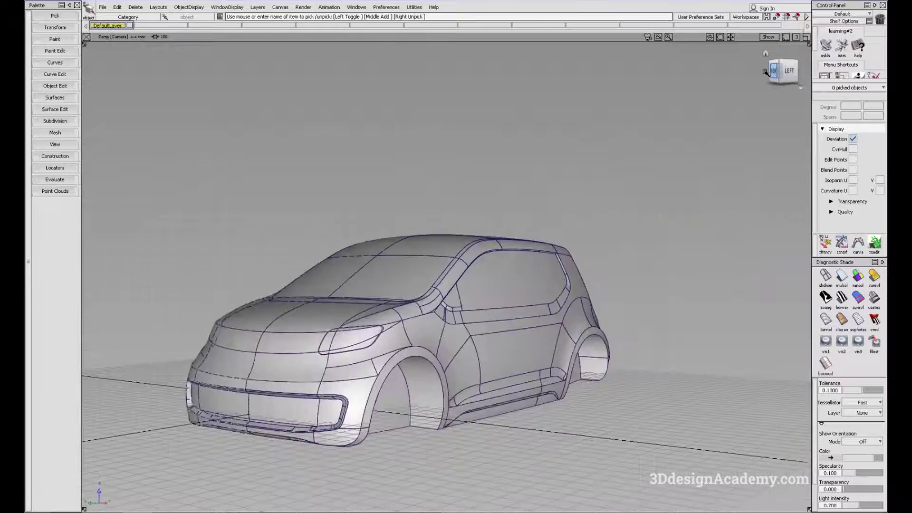
pyautogui.click(772, 60)
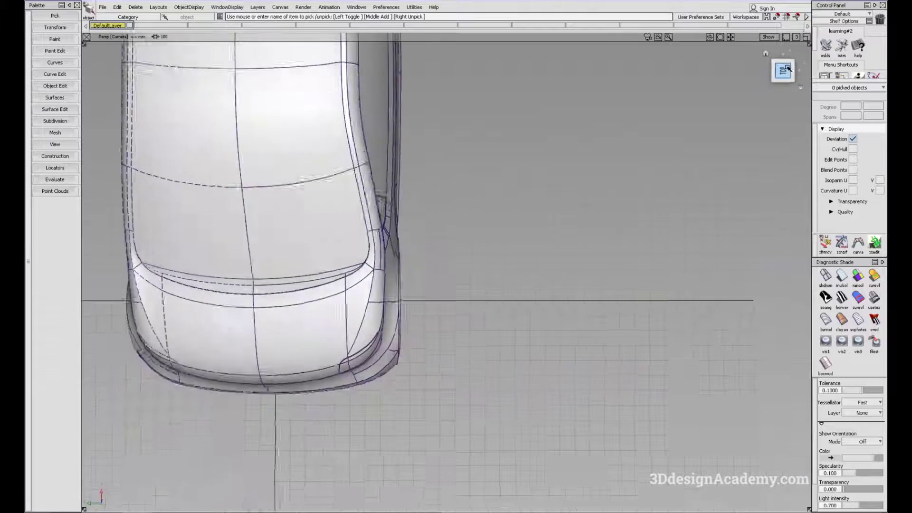
# Tumble the car to the Top-Left edge view and square it up to the Left view.
pyautogui.keyDown('alt'); pyautogui.keyDown('shift'); pyautogui.moveTo(561, 285); pyautogui.dragTo(479, 185); pyautogui.keyUp('shift'); pyautogui.keyUp('alt')
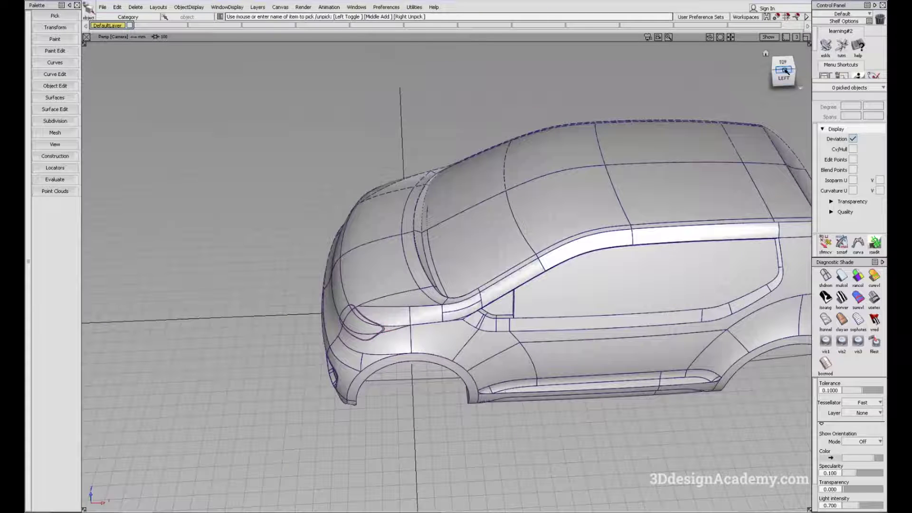
pyautogui.click(784, 71)
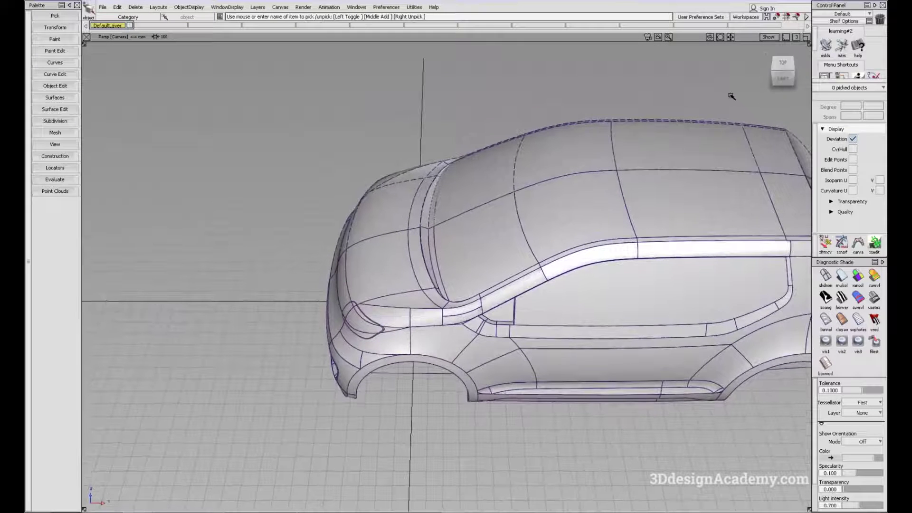
pyautogui.click(782, 78)
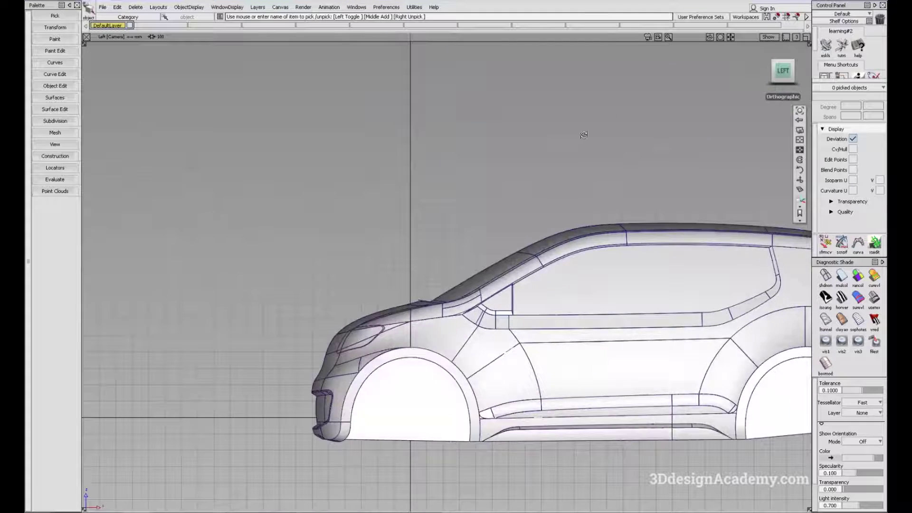
# Switch from the Left view to the Front orthographic view and center the car in the window.
pyautogui.keyDown('alt'); pyautogui.keyDown('shift'); pyautogui.moveTo(581, 132); pyautogui.dragTo(754, 68); pyautogui.keyUp('shift'); pyautogui.keyUp('alt')
pyautogui.click(779, 71)
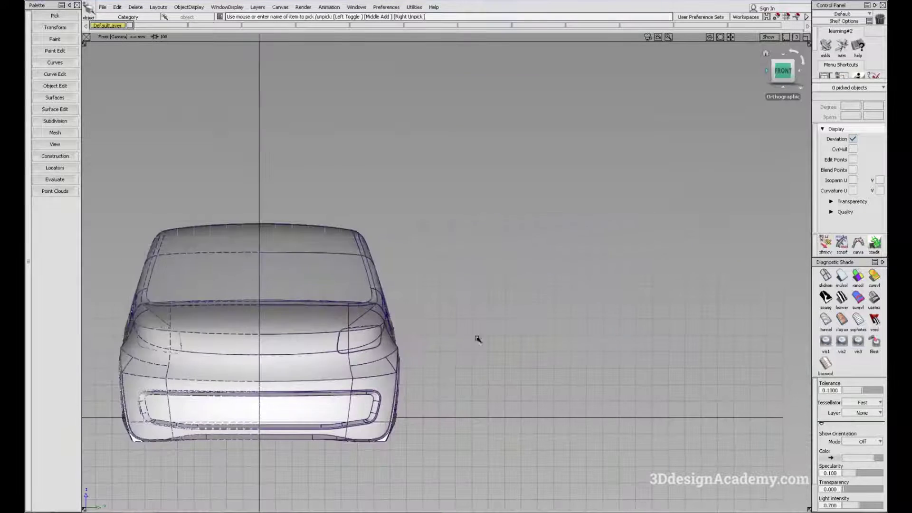
pyautogui.keyDown('alt'); pyautogui.keyDown('shift'); pyautogui.moveTo(580, 291); pyautogui.dragTo(542, 296, button='middle'); pyautogui.keyUp('shift'); pyautogui.keyUp('alt')
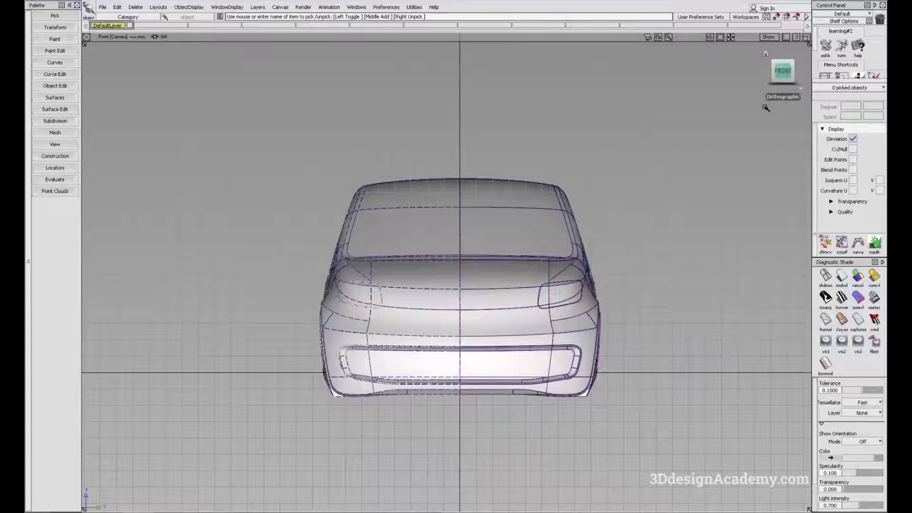
# Turn the car from the Front view round its left side to a rear three-quarter view.
pyautogui.keyDown('alt'); pyautogui.keyDown('shift'); pyautogui.moveTo(556, 274); pyautogui.dragTo(437, 264); pyautogui.keyUp('shift'); pyautogui.keyUp('alt')
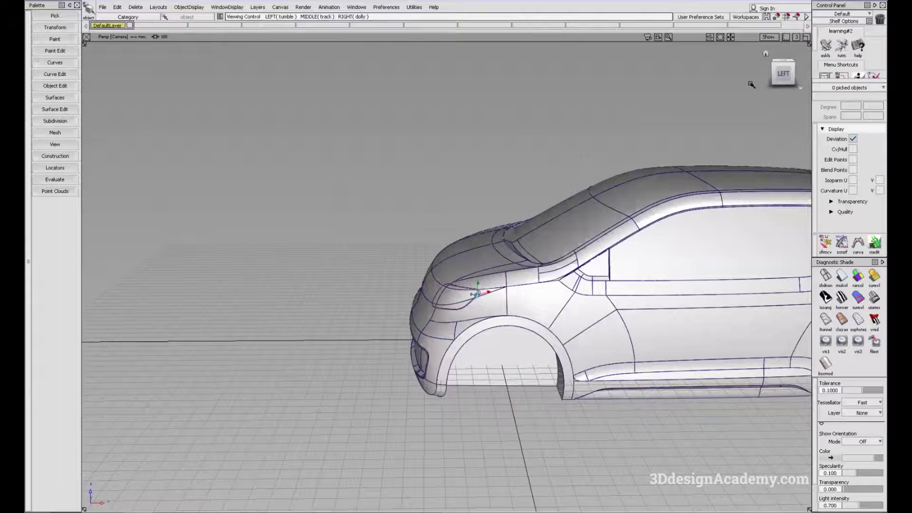
pyautogui.click(782, 74)
pyautogui.keyDown('alt'); pyautogui.keyDown('shift'); pyautogui.moveTo(713, 171); pyautogui.dragTo(655, 123); pyautogui.keyUp('shift'); pyautogui.keyUp('alt')
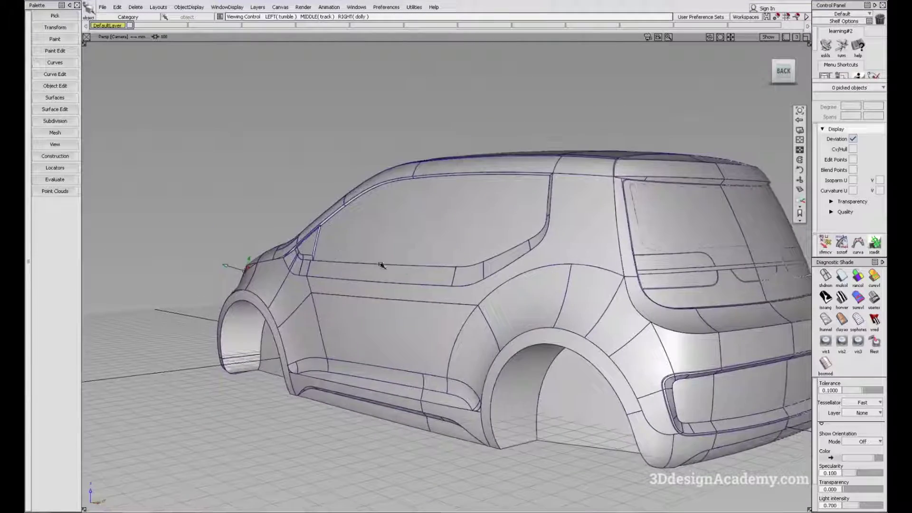
# Tumble and pan the car back to a raised front-left three-quarter perspective view.
pyautogui.keyDown('alt'); pyautogui.keyDown('shift'); pyautogui.moveTo(525, 233); pyautogui.dragTo(600, 222); pyautogui.keyUp('shift'); pyautogui.keyUp('alt')
pyautogui.keyDown('alt'); pyautogui.keyDown('shift'); pyautogui.moveTo(601, 223); pyautogui.dragTo(622, 228, button='middle'); pyautogui.keyUp('shift'); pyautogui.keyUp('alt')
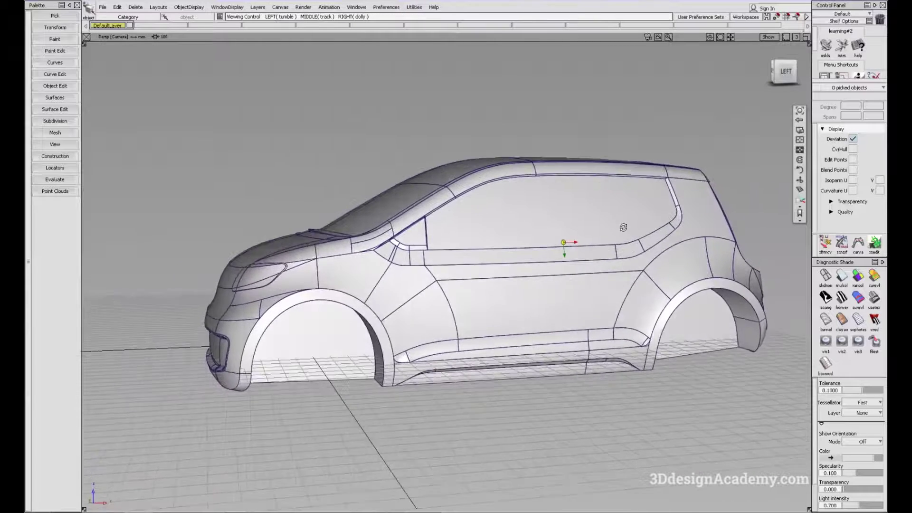
pyautogui.keyDown('alt'); pyautogui.keyDown('shift'); pyautogui.moveTo(622, 228); pyautogui.dragTo(633, 256); pyautogui.keyUp('shift'); pyautogui.keyUp('alt')
pyautogui.keyDown('alt'); pyautogui.keyDown('shift'); pyautogui.moveTo(720, 177); pyautogui.dragTo(711, 171); pyautogui.keyUp('shift'); pyautogui.keyUp('alt')
pyautogui.keyDown('alt'); pyautogui.keyDown('shift'); pyautogui.moveTo(710, 171); pyautogui.dragTo(721, 191, button='middle'); pyautogui.keyUp('shift'); pyautogui.keyUp('alt')
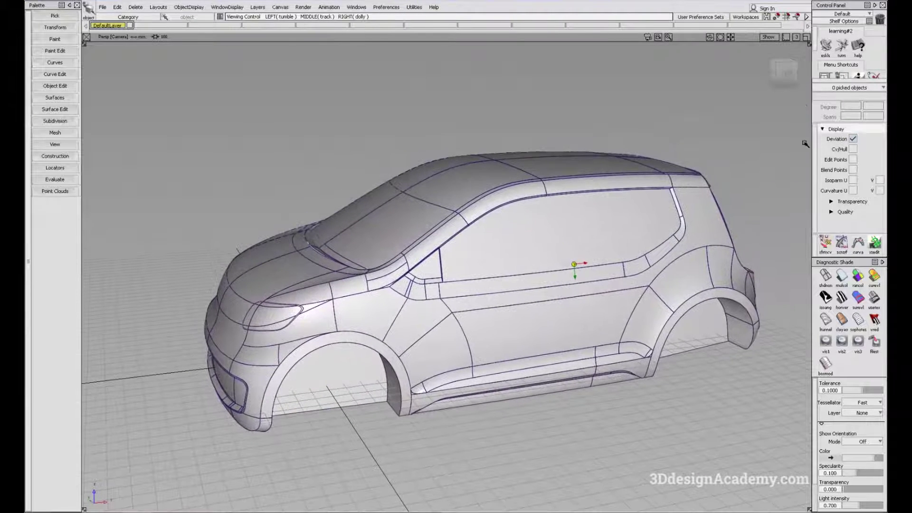
# Review the ViewCube's projection options and turn the car past its front-left edge to the Left orthographic view.
pyautogui.moveTo(807, 67)
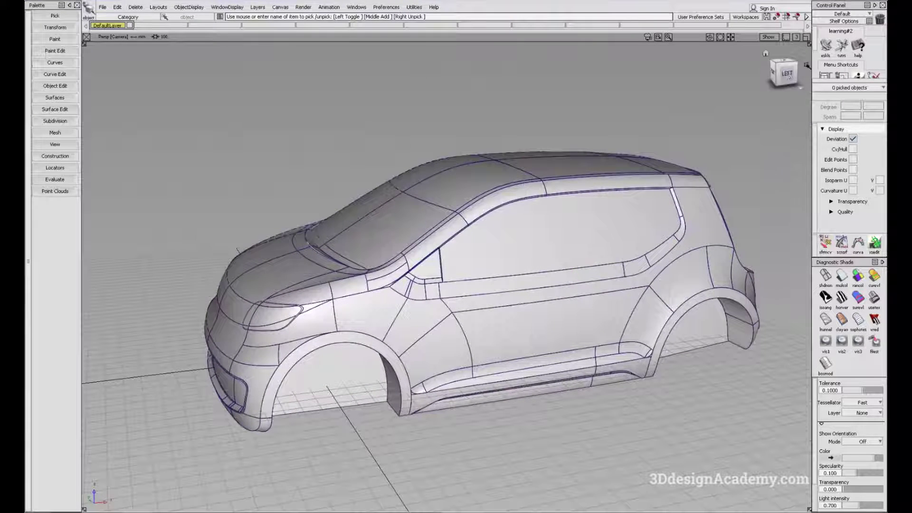
pyautogui.click(800, 90)
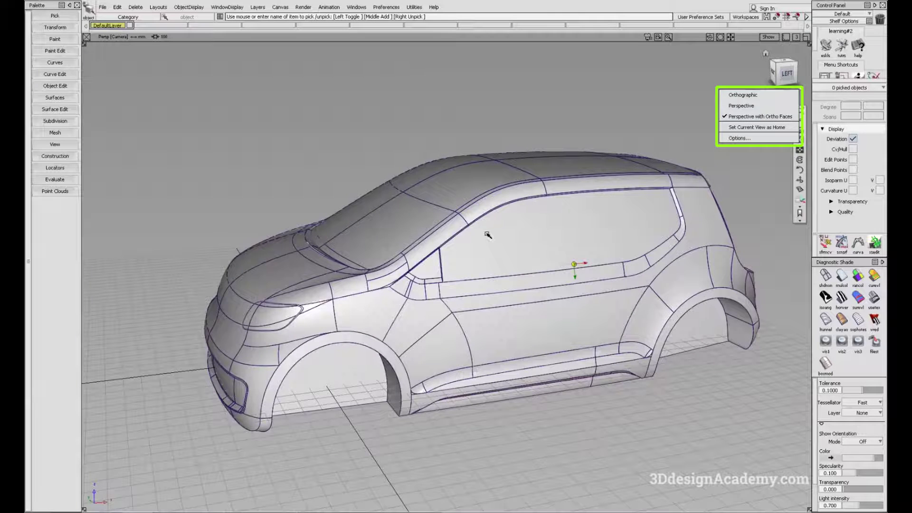
pyautogui.keyDown('alt'); pyautogui.keyDown('shift'); pyautogui.moveTo(540, 228); pyautogui.dragTo(608, 209); pyautogui.keyUp('shift'); pyautogui.keyUp('alt')
pyautogui.click(782, 75)
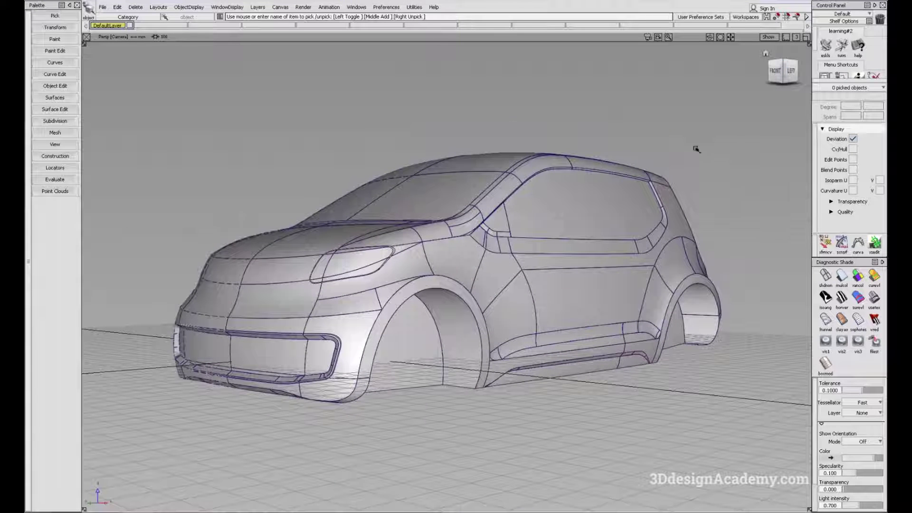
pyautogui.click(790, 72)
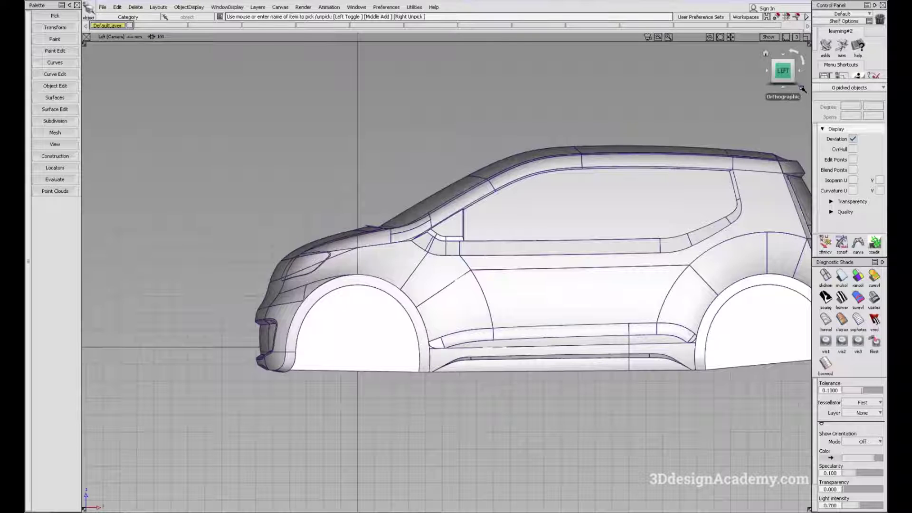
# Set the ViewCube projection to Orthographic and turn the car to the top-front-left corner view.
pyautogui.click(801, 90)
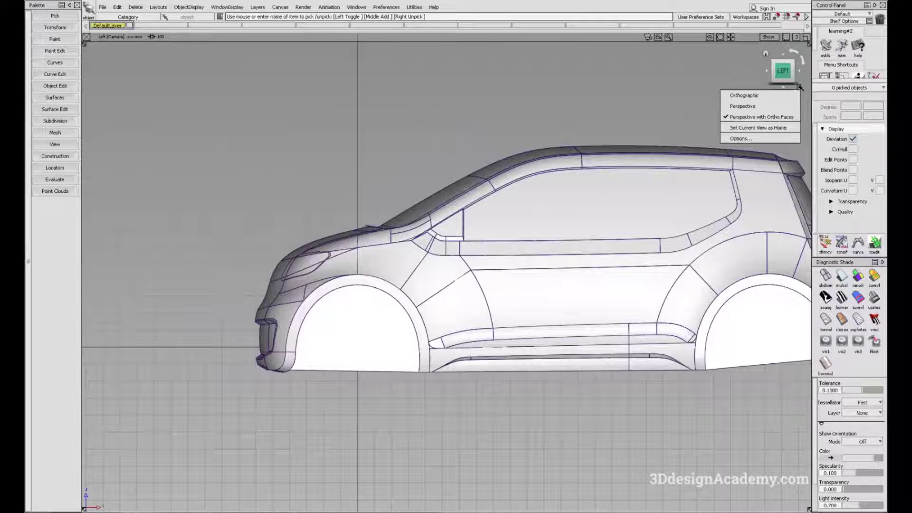
pyautogui.click(747, 96)
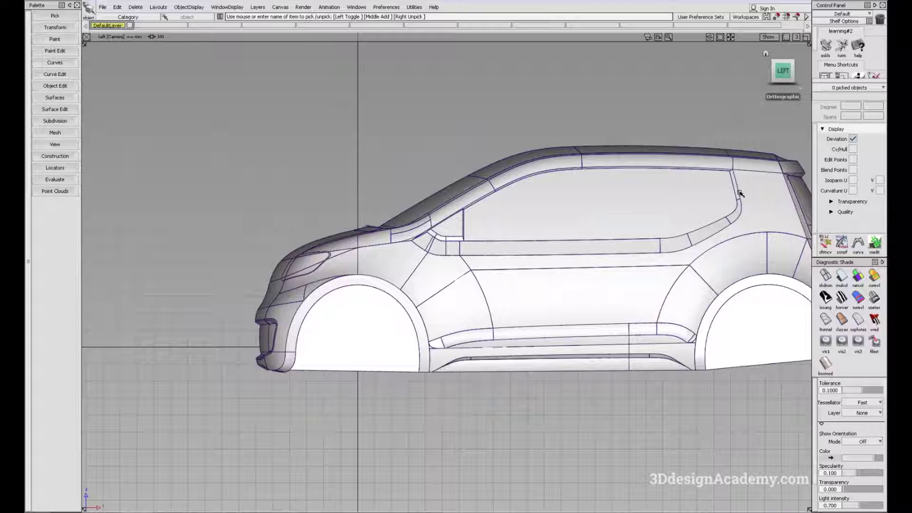
pyautogui.click(773, 73)
pyautogui.click(774, 74)
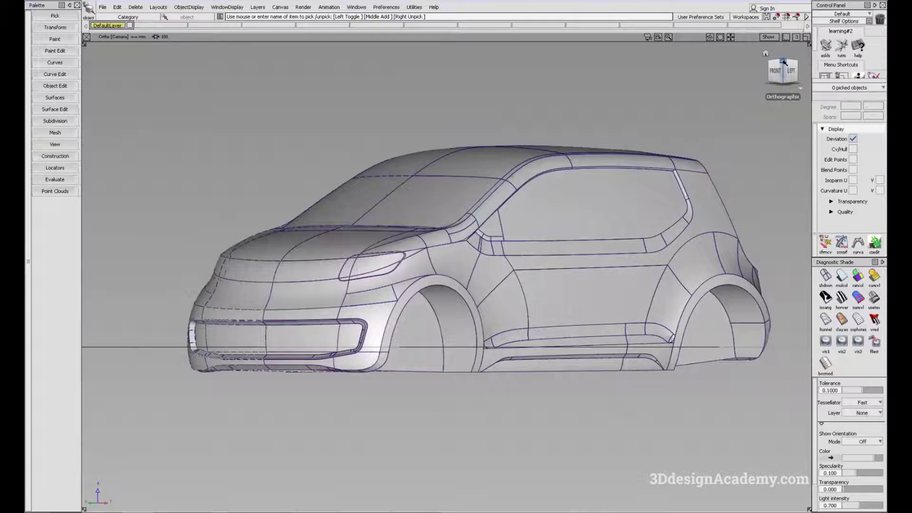
pyautogui.click(783, 61)
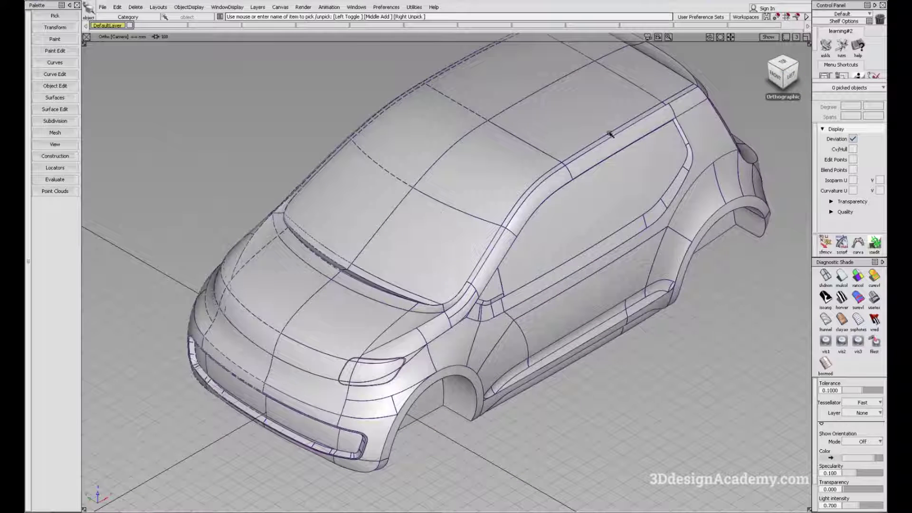
# Set the ViewCube projection to Perspective and show the car from its left face.
pyautogui.click(802, 89)
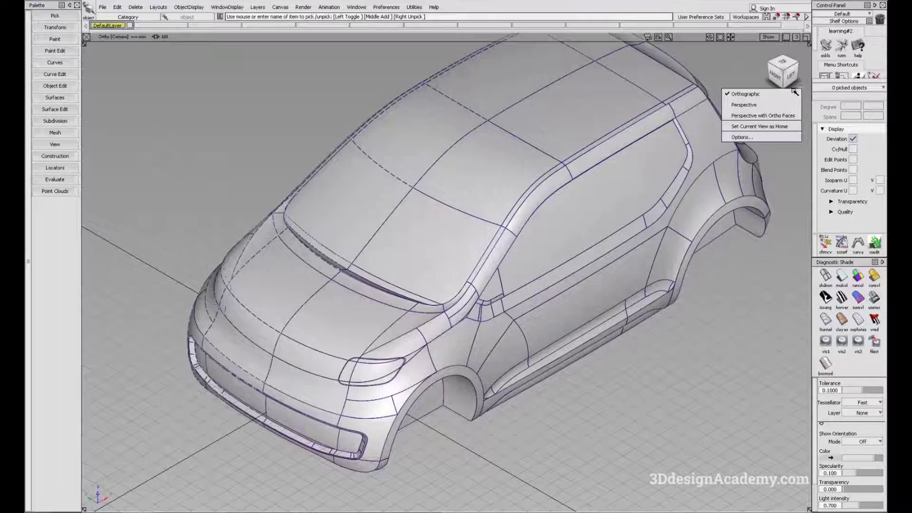
pyautogui.click(743, 104)
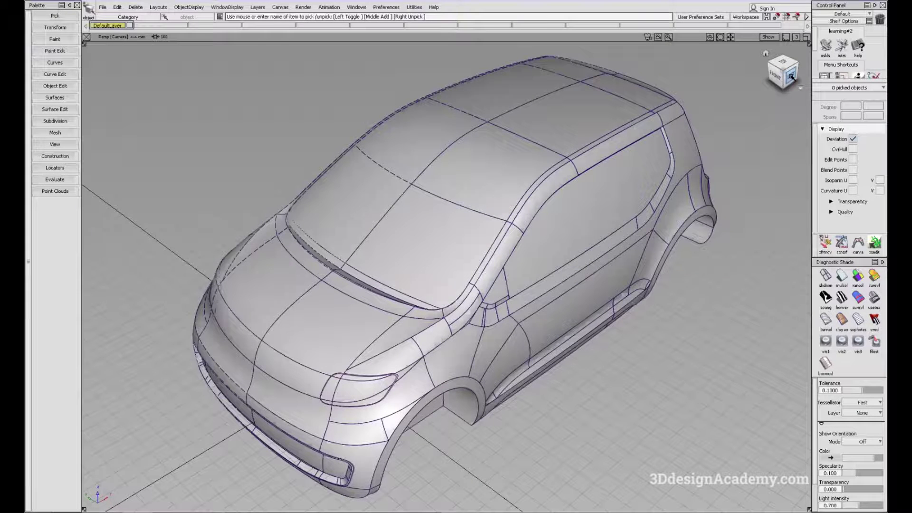
pyautogui.click(791, 77)
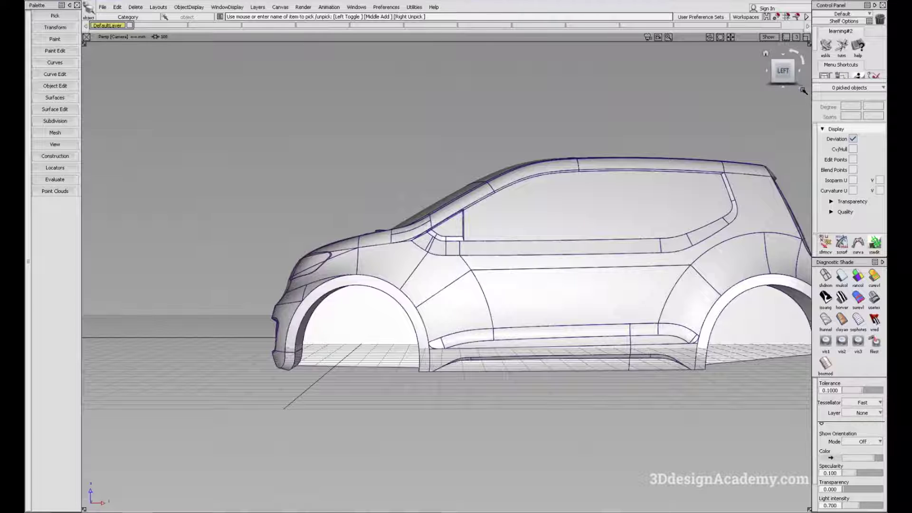
# Set the ViewCube projection to Perspective with Ortho Faces and reopen the projection options.
pyautogui.click(792, 81)
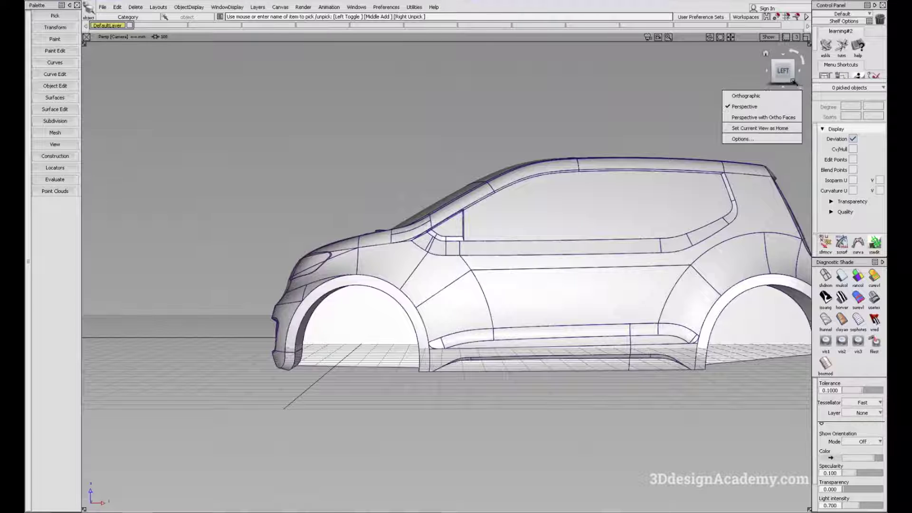
pyautogui.click(744, 118)
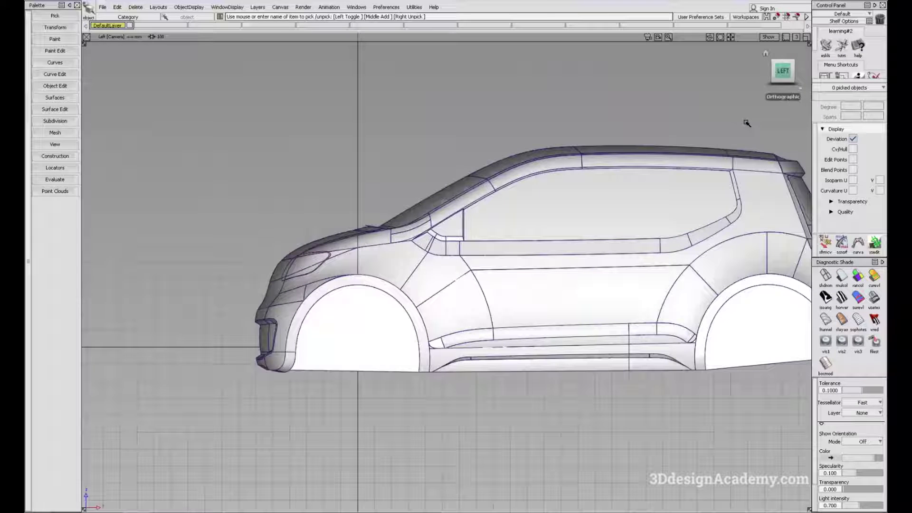
pyautogui.click(801, 88)
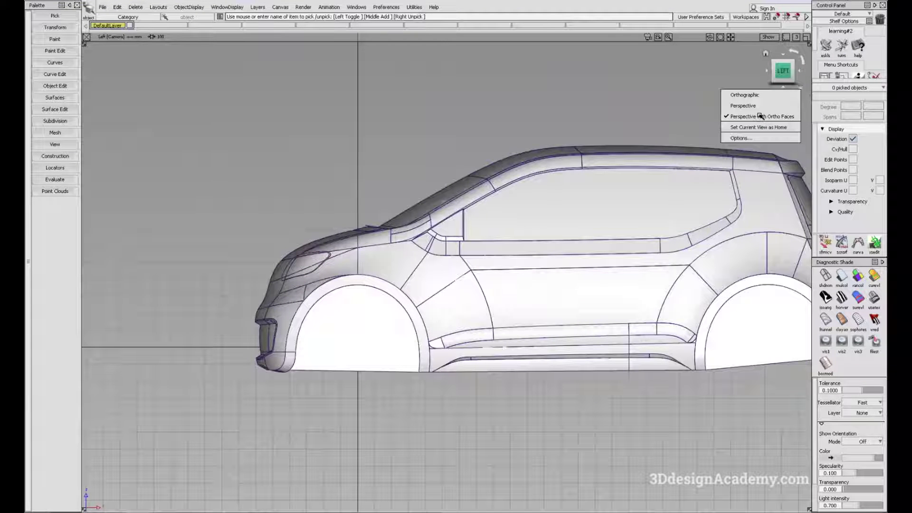
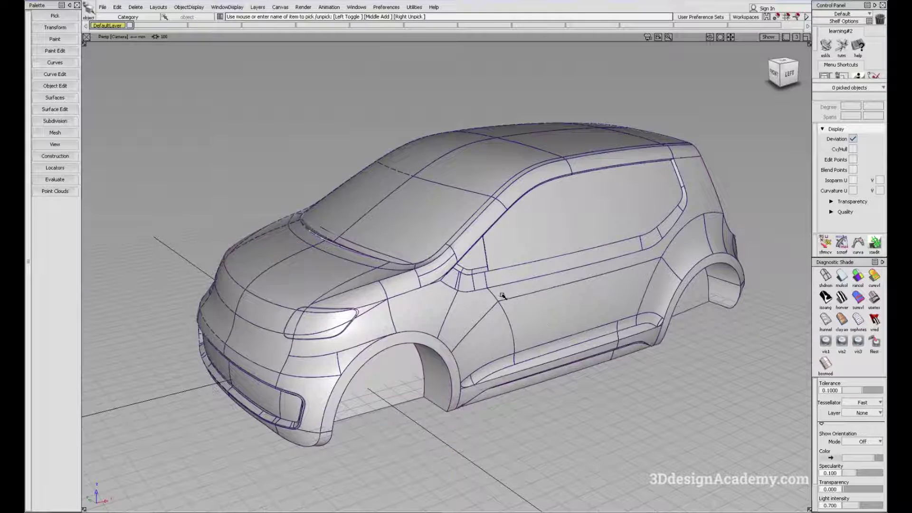
# Tumble the perspective camera around the car's front-left side and track the car across the view.
pyautogui.hotkey('shift', 'alt')
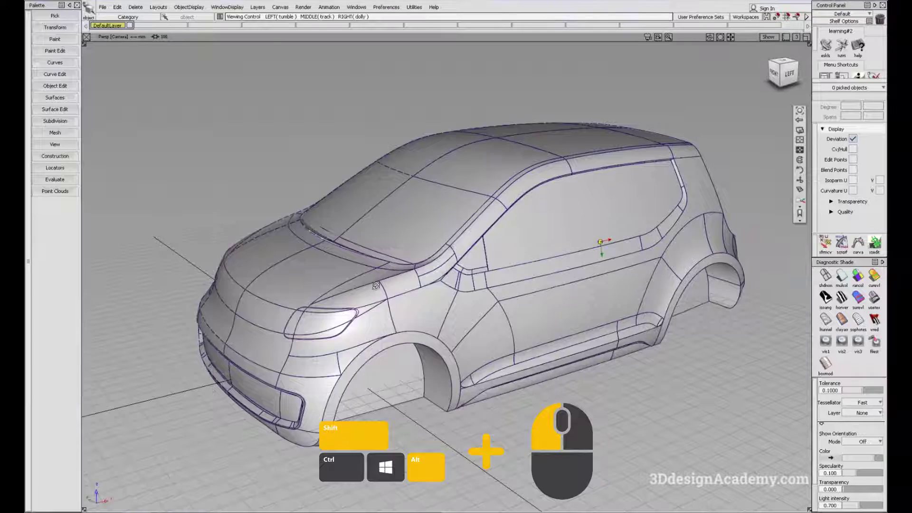
pyautogui.keyDown('alt'); pyautogui.keyDown('shift'); pyautogui.moveTo(376, 286); pyautogui.dragTo(600, 243); pyautogui.keyUp('shift'); pyautogui.keyUp('alt')
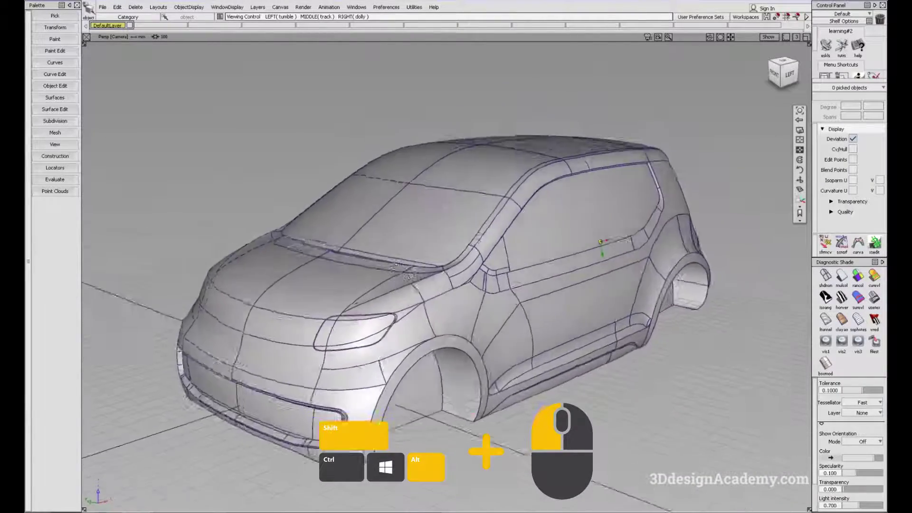
pyautogui.keyDown('alt'); pyautogui.keyDown('shift'); pyautogui.moveTo(396, 267); pyautogui.dragTo(421, 276); pyautogui.keyUp('shift'); pyautogui.keyUp('alt')
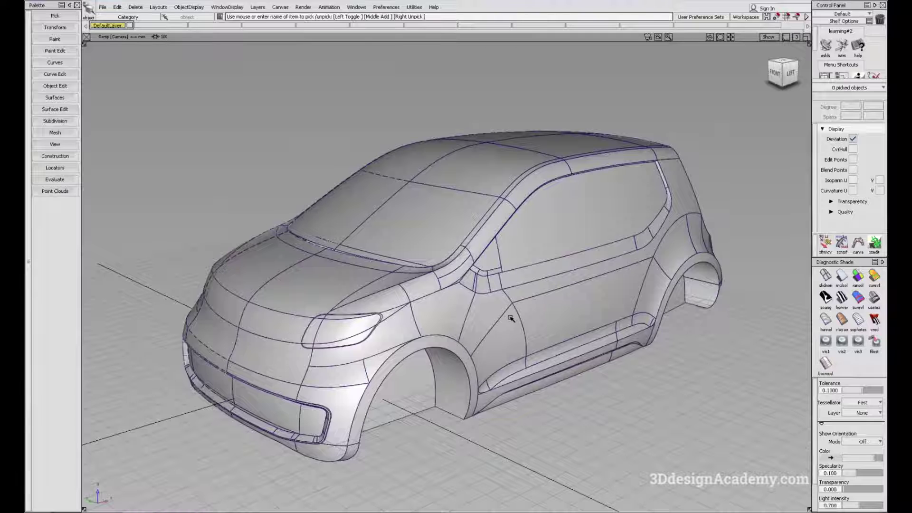
pyautogui.keyDown('alt'); pyautogui.keyDown('shift'); pyautogui.moveTo(505, 287); pyautogui.dragTo(560, 280, button='middle'); pyautogui.keyUp('shift'); pyautogui.keyUp('alt')
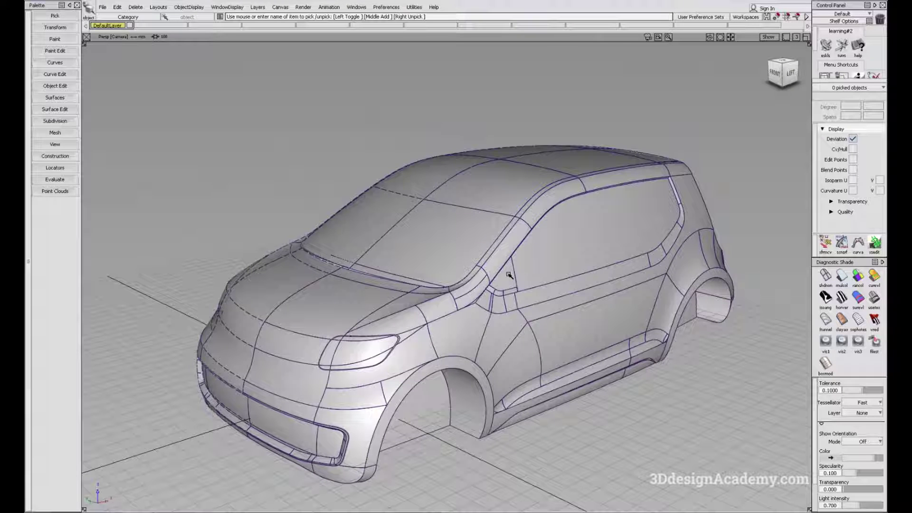
# Dolly the camera toward and away from the car, ending at a close front-left view.
pyautogui.hotkey('shift', 'alt')
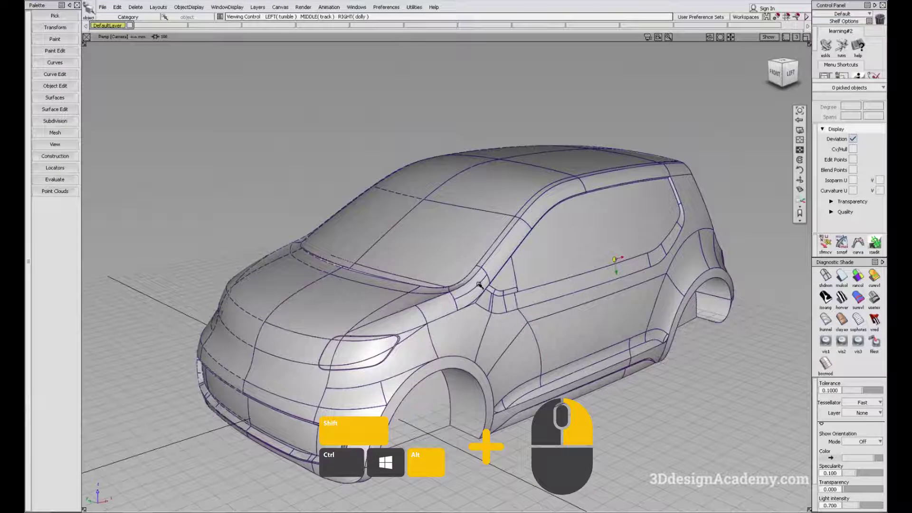
pyautogui.moveTo(479, 284)
pyautogui.keyDown('alt'); pyautogui.keyDown('shift'); pyautogui.mouseDown(button='right')
pyautogui.moveTo(527, 279)
pyautogui.moveTo(471, 280)
pyautogui.mouseUp(button='right'); pyautogui.keyUp('shift'); pyautogui.keyUp('alt')
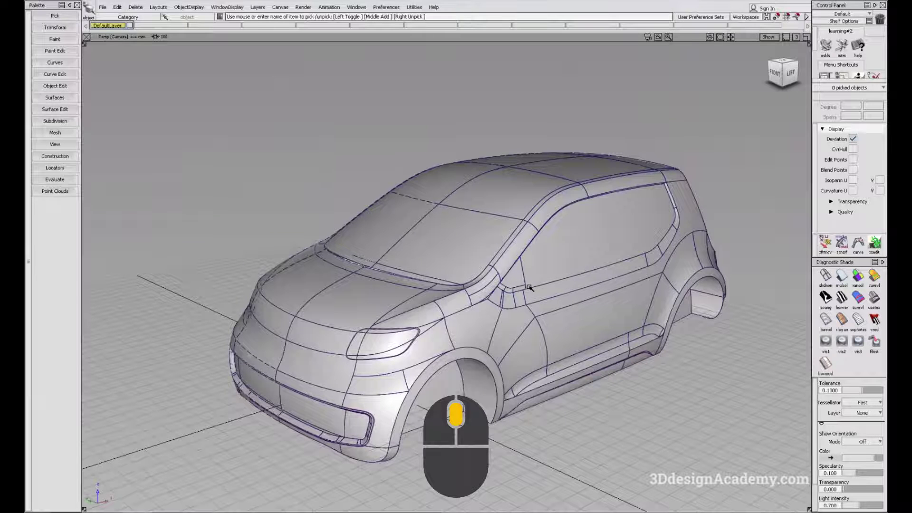
pyautogui.scroll(6, 529, 287)
pyautogui.scroll(-8, 530, 287)
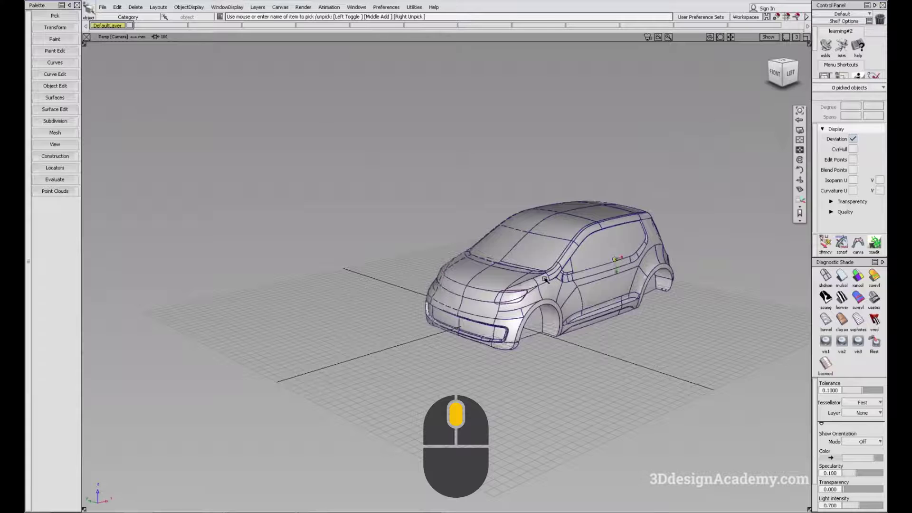
pyautogui.scroll(5, 538, 281)
# Set the point of interest on the car's nose above the grille and turn the view about it to a closer front view.
pyautogui.keyDown('alt'); pyautogui.keyDown('shift'); pyautogui.moveTo(531, 273); pyautogui.dragTo(574, 295); pyautogui.keyUp('shift'); pyautogui.keyUp('alt')
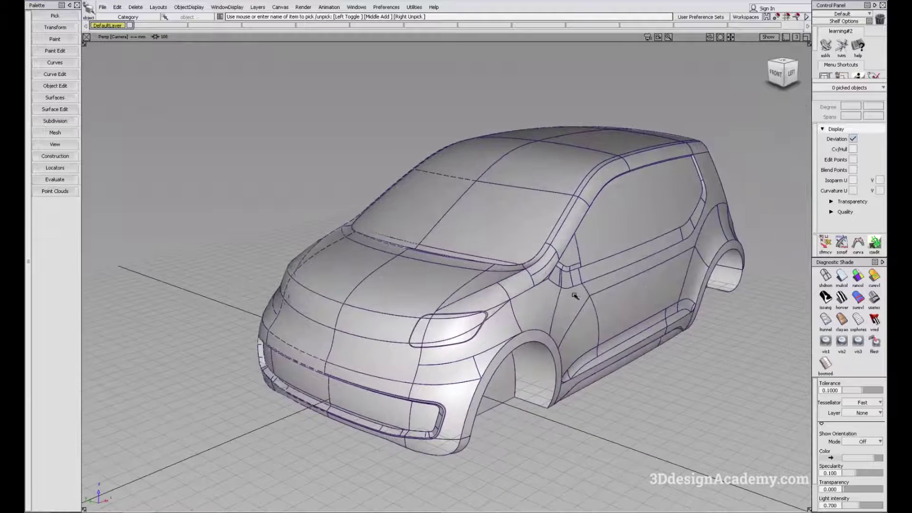
pyautogui.keyDown('alt'); pyautogui.keyDown('shift'); pyautogui.moveTo(574, 295); pyautogui.dragTo(539, 262, button='middle'); pyautogui.keyUp('shift'); pyautogui.keyUp('alt')
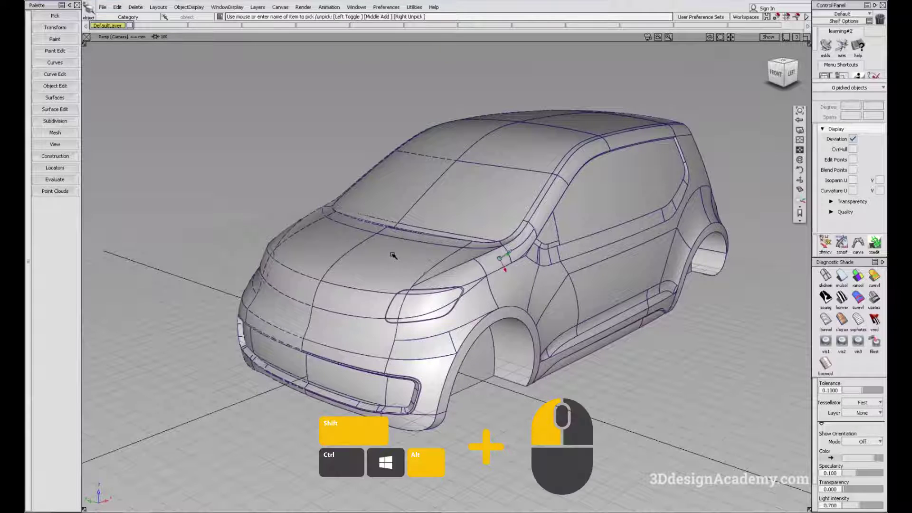
pyautogui.hotkey('shift', 'alt')
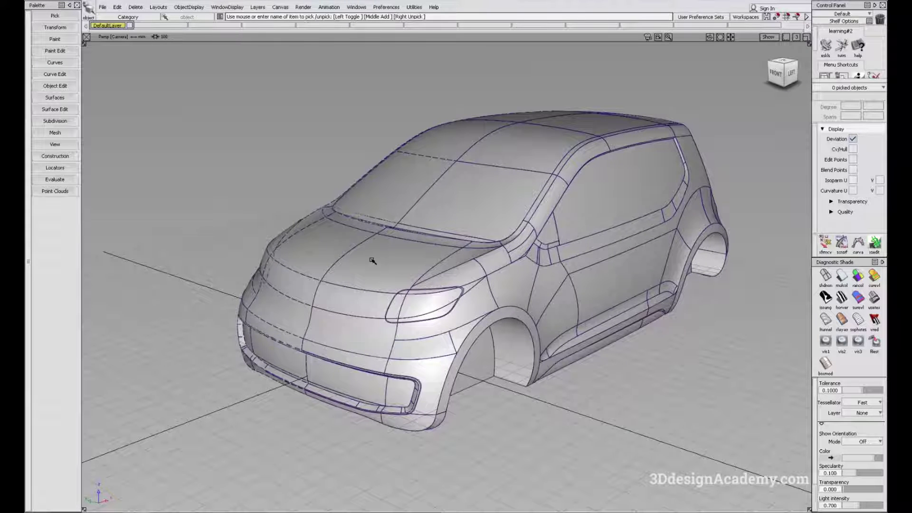
pyautogui.keyDown('alt'); pyautogui.keyDown('shift'); pyautogui.click(312, 329); pyautogui.keyUp('shift'); pyautogui.keyUp('alt')
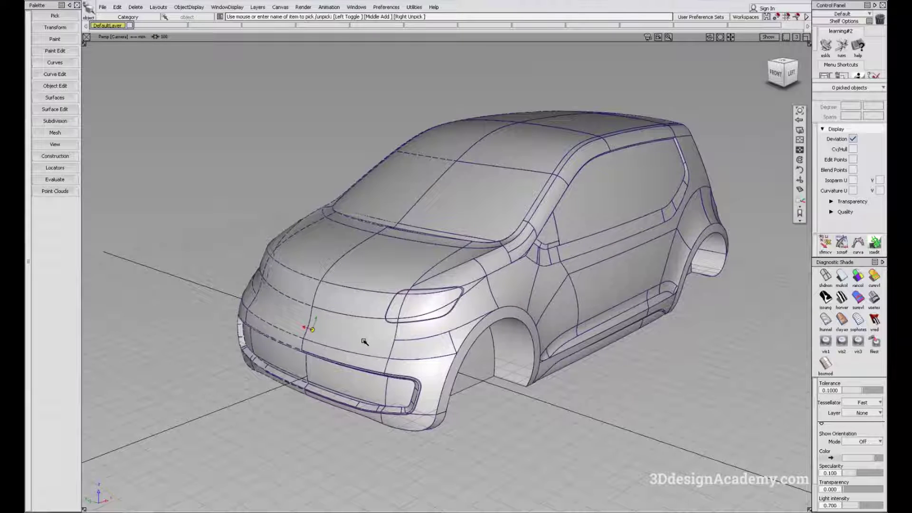
pyautogui.keyDown('alt'); pyautogui.keyDown('shift'); pyautogui.moveTo(279, 335); pyautogui.dragTo(327, 325); pyautogui.keyUp('shift'); pyautogui.keyUp('alt')
pyautogui.moveTo(320, 328)
pyautogui.keyDown('alt'); pyautogui.keyDown('shift'); pyautogui.mouseDown(button='right')
pyautogui.moveTo(436, 311)
pyautogui.moveTo(316, 330)
pyautogui.mouseUp(button='right'); pyautogui.keyUp('shift'); pyautogui.keyUp('alt')
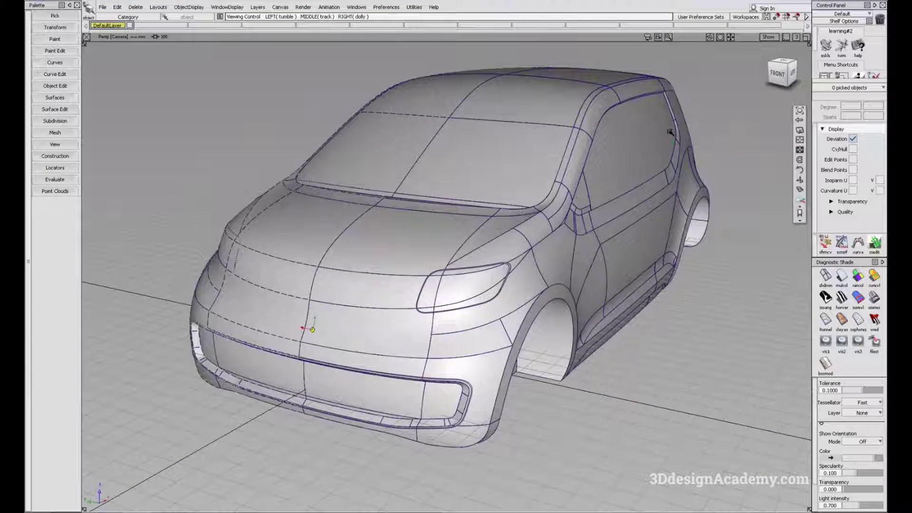
# Set the point of interest near the rear of the left side window and tumble the car between its rear and left side.
pyautogui.keyDown('alt'); pyautogui.keyDown('shift'); pyautogui.moveTo(712, 141); pyautogui.dragTo(523, 161); pyautogui.keyUp('shift'); pyautogui.keyUp('alt')
pyautogui.keyDown('alt'); pyautogui.keyDown('shift'); pyautogui.moveTo(523, 161); pyautogui.dragTo(413, 186, button='middle'); pyautogui.keyUp('shift'); pyautogui.keyUp('alt')
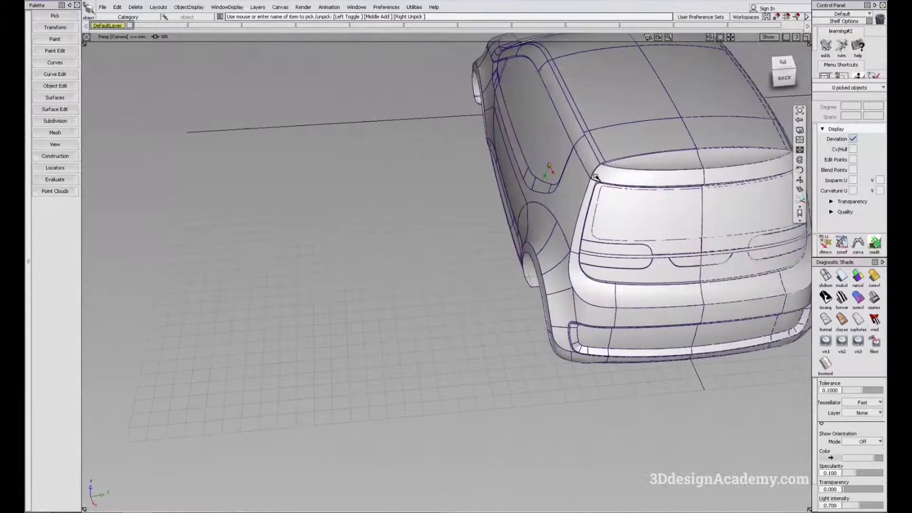
pyautogui.keyDown('alt'); pyautogui.keyDown('shift'); pyautogui.moveTo(617, 168); pyautogui.dragTo(399, 204, button='middle'); pyautogui.keyUp('shift'); pyautogui.keyUp('alt')
pyautogui.keyDown('alt'); pyautogui.keyDown('shift'); pyautogui.moveTo(399, 203); pyautogui.dragTo(539, 178); pyautogui.keyUp('shift'); pyautogui.keyUp('alt')
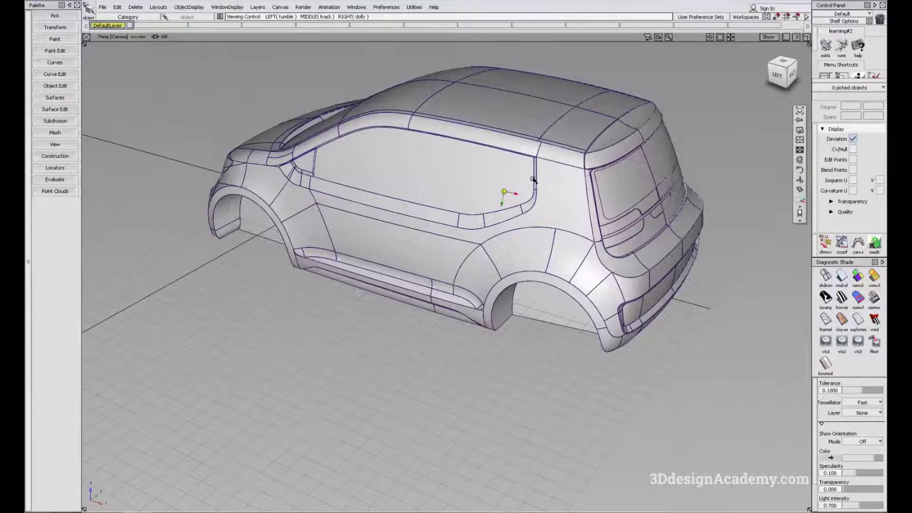
pyautogui.keyDown('alt'); pyautogui.keyDown('shift'); pyautogui.moveTo(535, 179); pyautogui.dragTo(489, 192); pyautogui.keyUp('shift'); pyautogui.keyUp('alt')
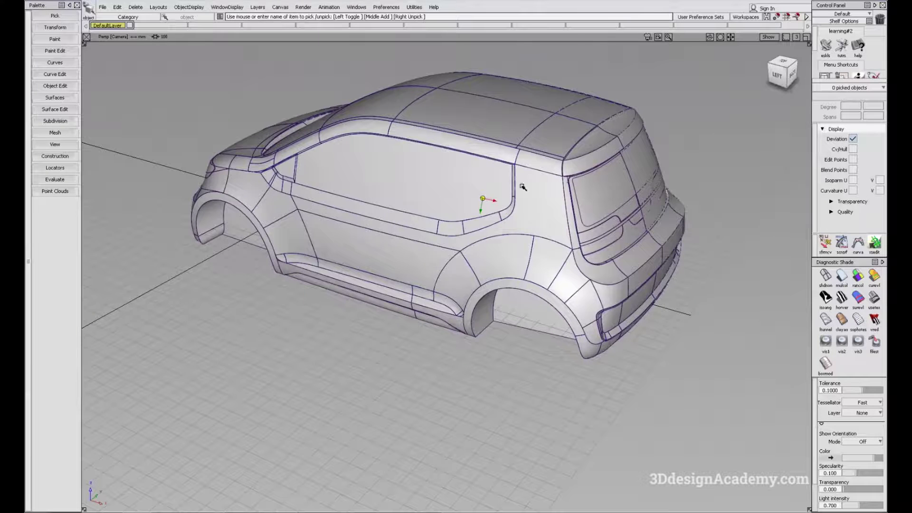
pyautogui.moveTo(494, 185)
pyautogui.keyDown('alt'); pyautogui.keyDown('shift'); pyautogui.mouseDown()
pyautogui.moveTo(431, 209)
pyautogui.moveTo(485, 187)
pyautogui.mouseUp(); pyautogui.keyUp('shift'); pyautogui.keyUp('alt')
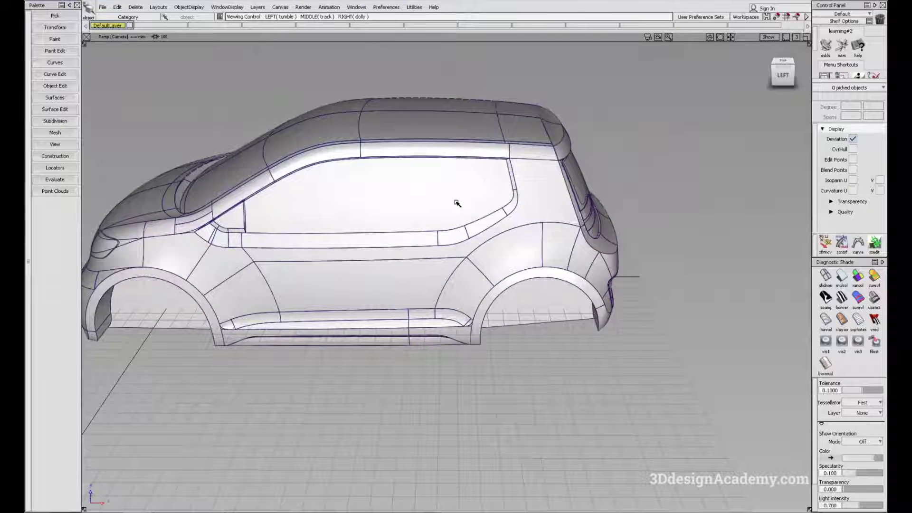
pyautogui.hotkey('shift', 'alt')
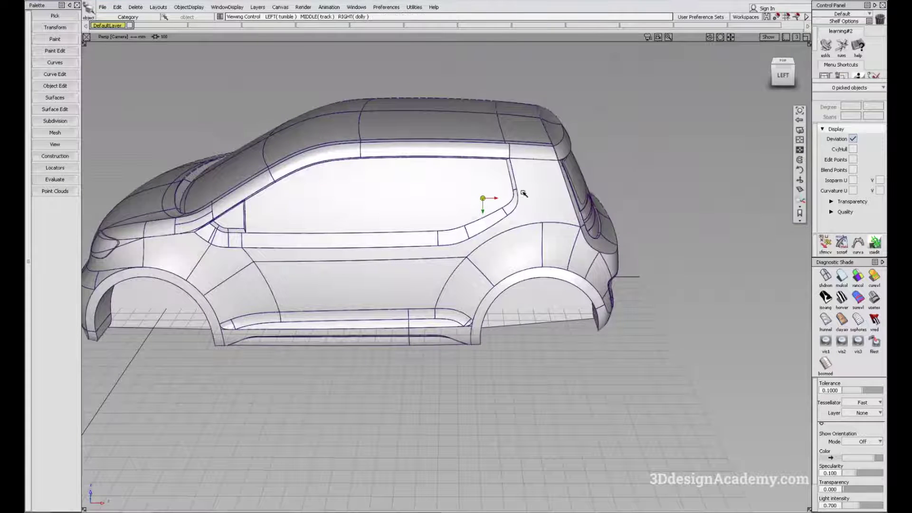
pyautogui.keyDown('alt'); pyautogui.keyDown('shift'); pyautogui.moveTo(523, 193); pyautogui.dragTo(449, 240, button='middle'); pyautogui.keyUp('shift'); pyautogui.keyUp('alt')
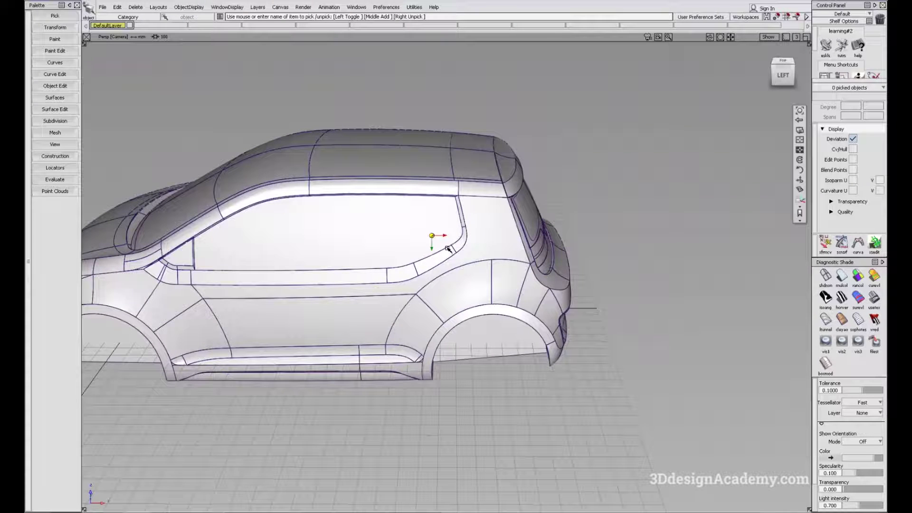
# Pick the Side_Window surface, then set the point of interest near its rear edge and tumble to the car's rear-left view.
pyautogui.hotkey('shift', 'alt')
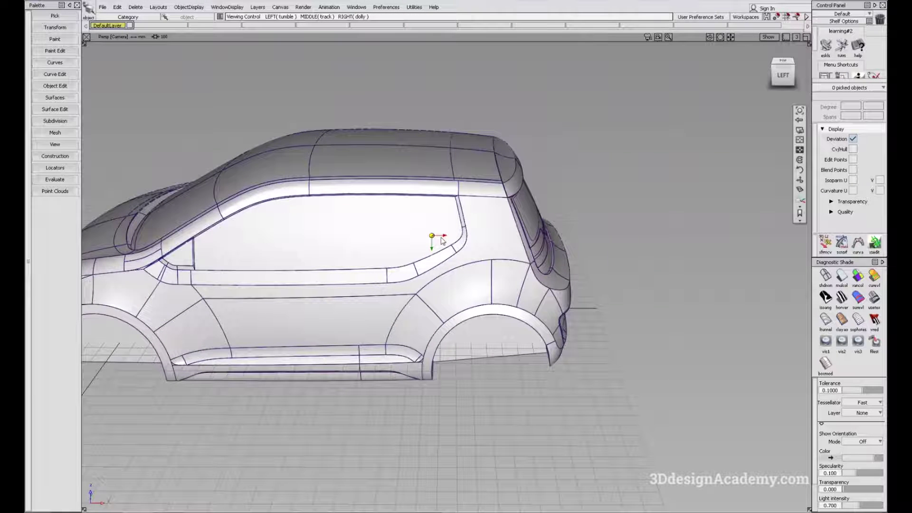
pyautogui.click(435, 240)
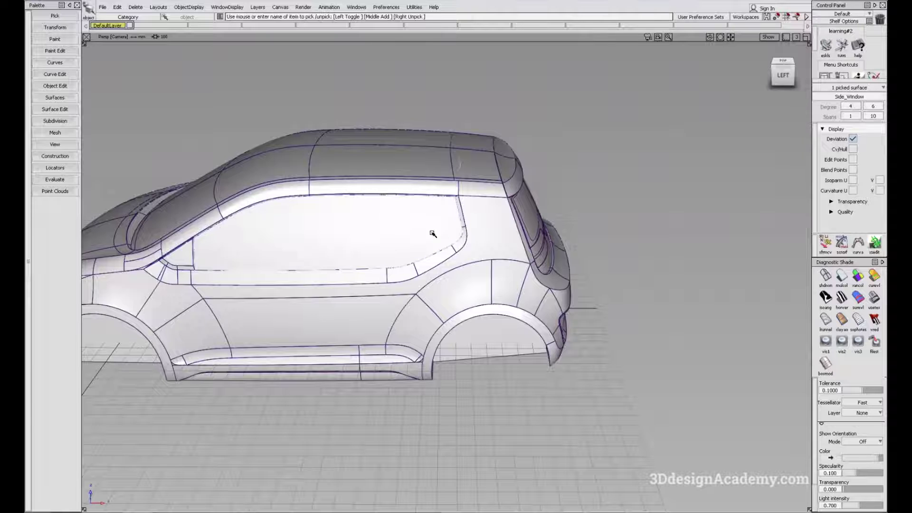
pyautogui.hotkey('shift', 'alt')
pyautogui.keyDown('alt'); pyautogui.keyDown('shift'); pyautogui.click(430, 235); pyautogui.keyUp('shift'); pyautogui.keyUp('alt')
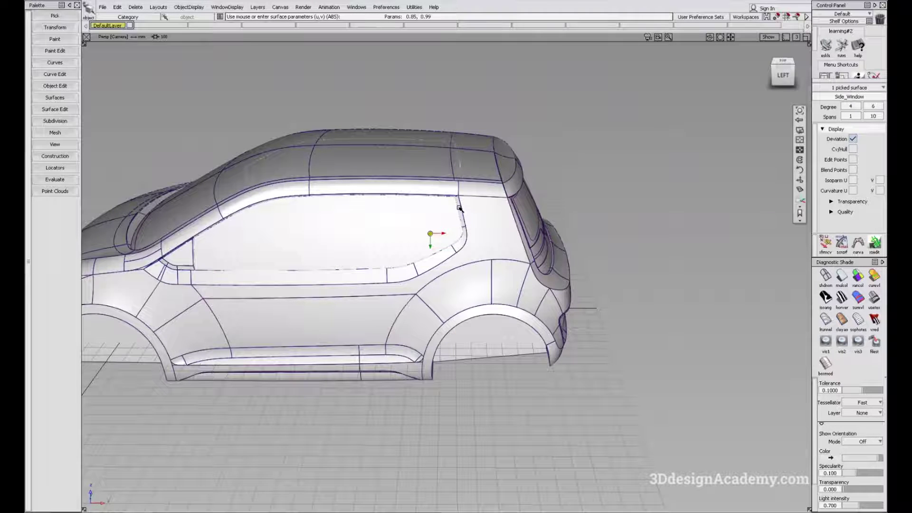
pyautogui.keyDown('alt'); pyautogui.keyDown('shift'); pyautogui.moveTo(469, 217); pyautogui.dragTo(361, 251, button='right'); pyautogui.keyUp('shift'); pyautogui.keyUp('alt')
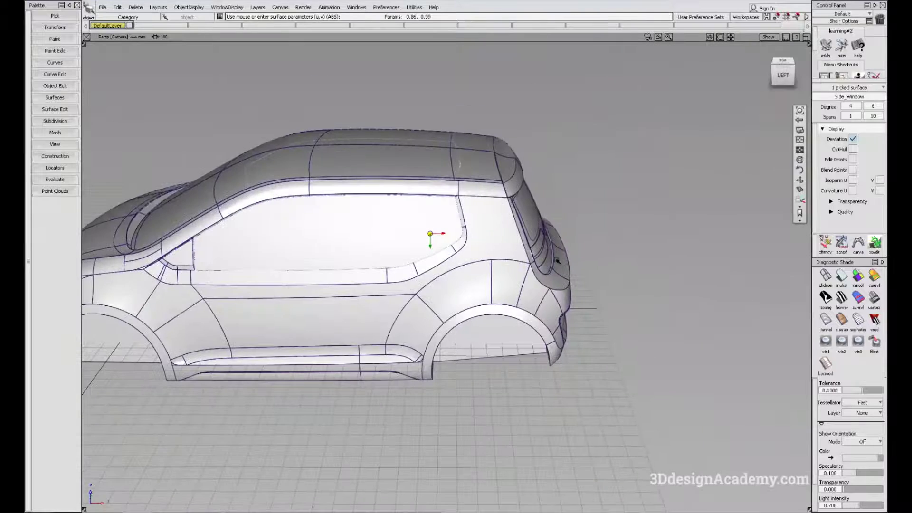
pyautogui.keyDown('alt'); pyautogui.keyDown('shift'); pyautogui.moveTo(556, 260); pyautogui.dragTo(337, 261); pyautogui.keyUp('shift'); pyautogui.keyUp('alt')
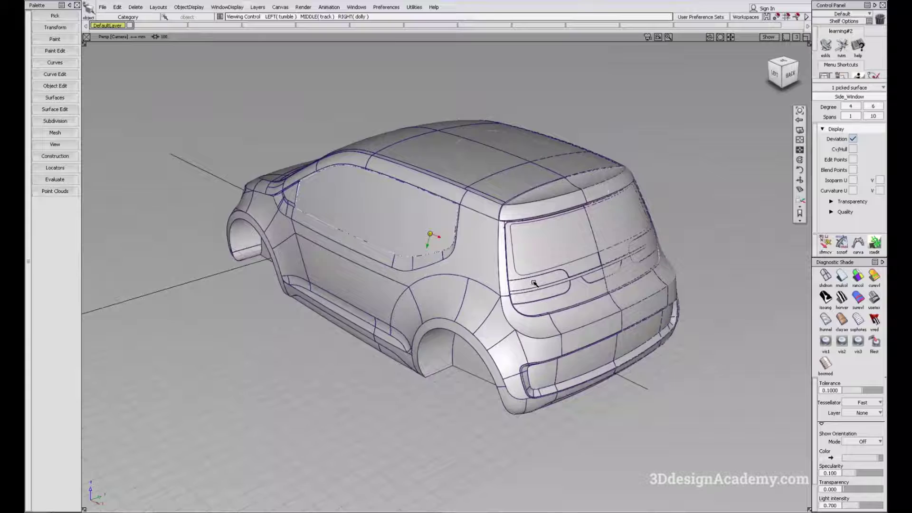
# Set the point of interest on the left tail lamp and inspect the lamp up close from the rear and left side.
pyautogui.keyDown('alt'); pyautogui.keyDown('shift'); pyautogui.moveTo(532, 280); pyautogui.dragTo(534, 278); pyautogui.keyUp('shift'); pyautogui.keyUp('alt')
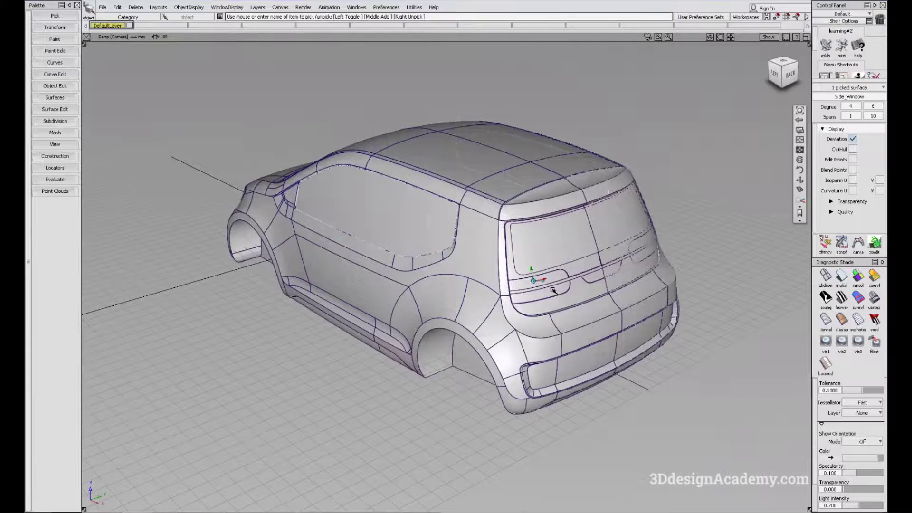
pyautogui.keyDown('alt'); pyautogui.keyDown('shift'); pyautogui.moveTo(575, 295); pyautogui.dragTo(597, 296, button='right'); pyautogui.keyUp('shift'); pyautogui.keyUp('alt')
pyautogui.keyDown('alt'); pyautogui.keyDown('shift'); pyautogui.moveTo(596, 296); pyautogui.dragTo(581, 289, button='middle'); pyautogui.keyUp('shift'); pyautogui.keyUp('alt')
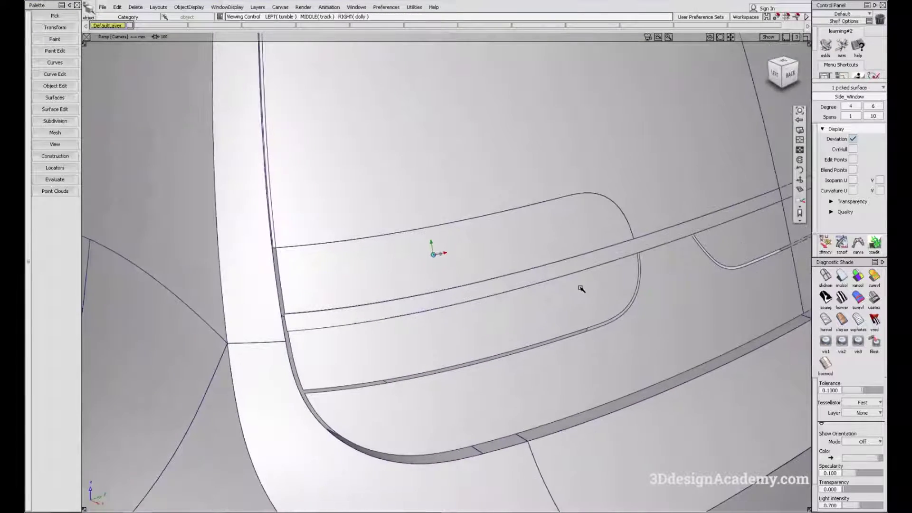
pyautogui.moveTo(570, 299)
pyautogui.keyDown('alt'); pyautogui.keyDown('shift'); pyautogui.mouseDown()
pyautogui.moveTo(381, 236)
pyautogui.moveTo(564, 203)
pyautogui.moveTo(650, 349)
pyautogui.moveTo(576, 291)
pyautogui.moveTo(335, 236)
pyautogui.moveTo(391, 233)
pyautogui.moveTo(561, 288)
pyautogui.mouseUp(); pyautogui.keyUp('shift'); pyautogui.keyUp('alt')
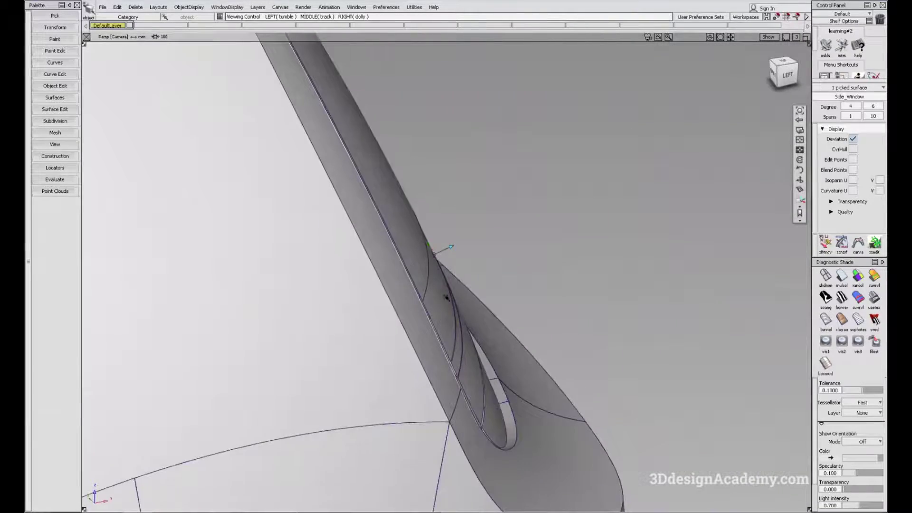
# Return to a front-left perspective view of the whole car and unpick the Side_Window surface.
pyautogui.keyDown('alt'); pyautogui.keyDown('shift'); pyautogui.moveTo(477, 288); pyautogui.dragTo(361, 304, button='right'); pyautogui.keyUp('shift'); pyautogui.keyUp('alt')
pyautogui.keyDown('alt'); pyautogui.keyDown('shift'); pyautogui.moveTo(360, 304); pyautogui.dragTo(604, 306, button='middle'); pyautogui.keyUp('shift'); pyautogui.keyUp('alt')
pyautogui.keyDown('alt'); pyautogui.keyDown('shift'); pyautogui.moveTo(449, 304); pyautogui.dragTo(541, 294, button='middle'); pyautogui.keyUp('shift'); pyautogui.keyUp('alt')
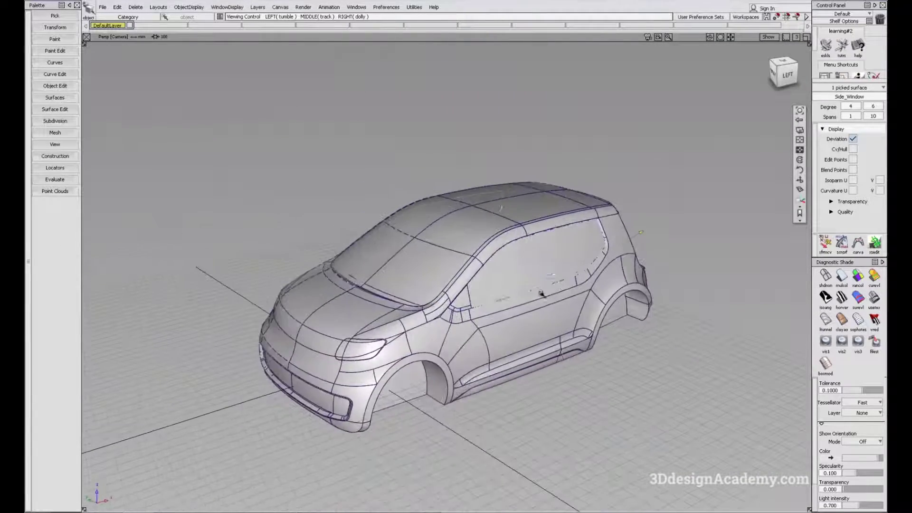
pyautogui.click(472, 295)
pyautogui.keyDown('alt'); pyautogui.keyDown('shift'); pyautogui.moveTo(570, 335); pyautogui.dragTo(511, 309); pyautogui.keyUp('shift'); pyautogui.keyUp('alt')
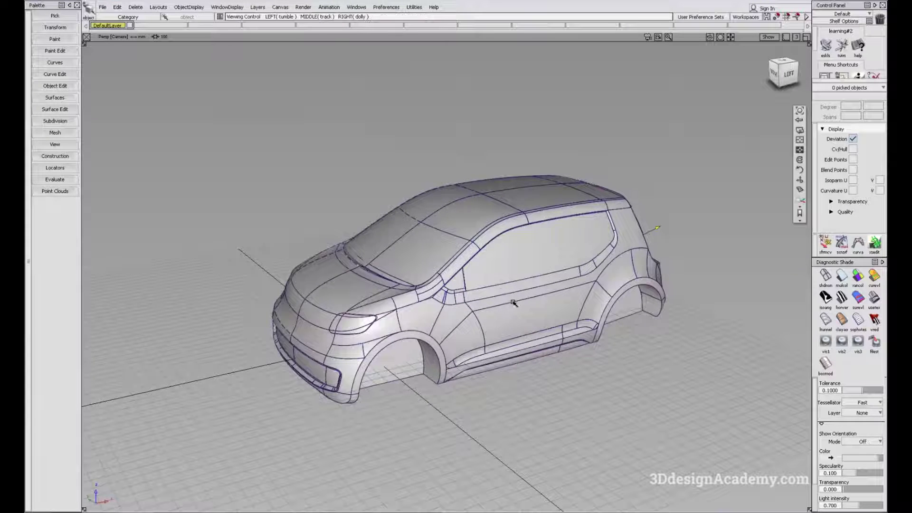
pyautogui.keyDown('alt'); pyautogui.keyDown('shift'); pyautogui.moveTo(513, 302); pyautogui.dragTo(451, 271, button='middle'); pyautogui.keyUp('shift'); pyautogui.keyUp('alt')
pyautogui.keyDown('alt'); pyautogui.keyDown('shift'); pyautogui.moveTo(543, 305); pyautogui.dragTo(511, 295, button='middle'); pyautogui.keyUp('shift'); pyautogui.keyUp('alt')
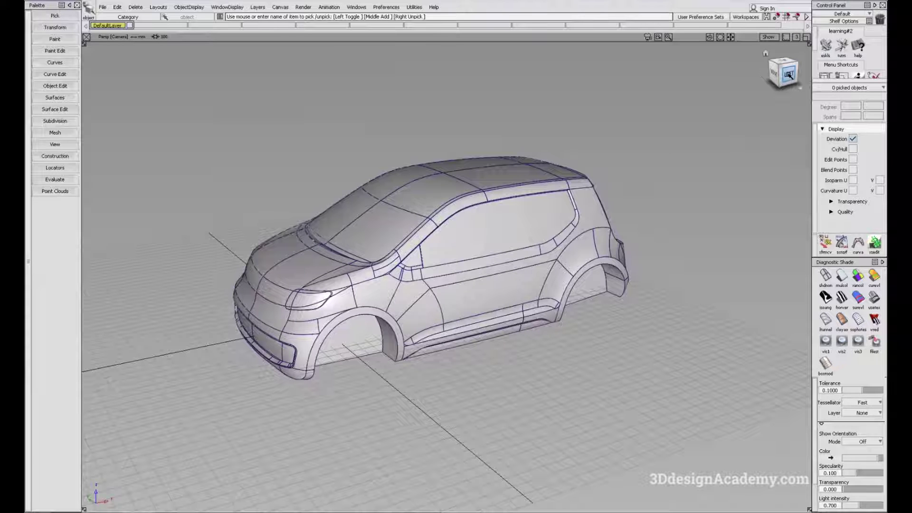
# Alternate between the ViewCube's Left orthographic view and a tumbled perspective view, ending at the car's front-left side.
pyautogui.click(788, 75)
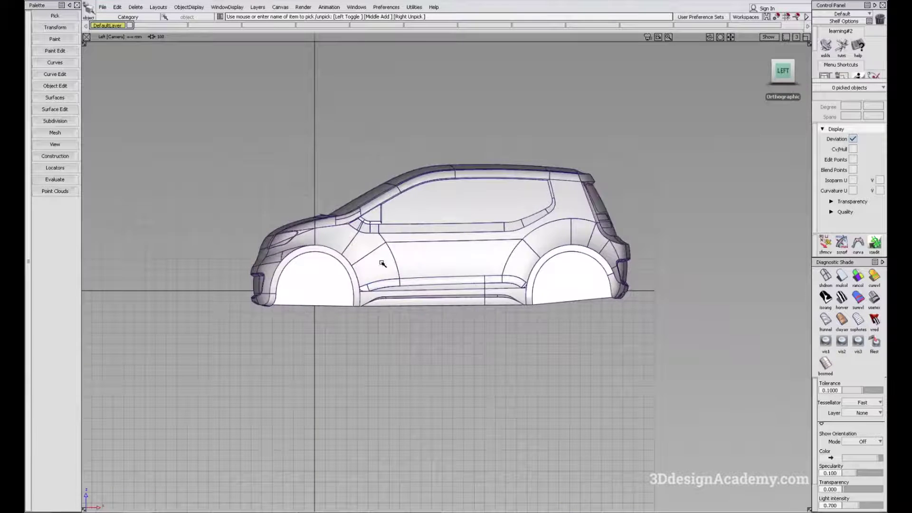
pyautogui.keyDown('alt'); pyautogui.keyDown('shift'); pyautogui.moveTo(383, 264); pyautogui.dragTo(504, 302); pyautogui.keyUp('shift'); pyautogui.keyUp('alt')
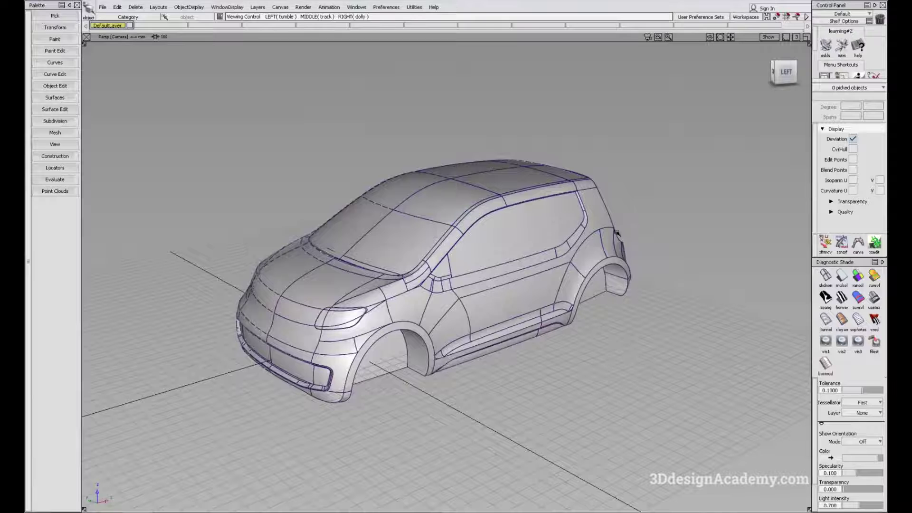
pyautogui.click(784, 72)
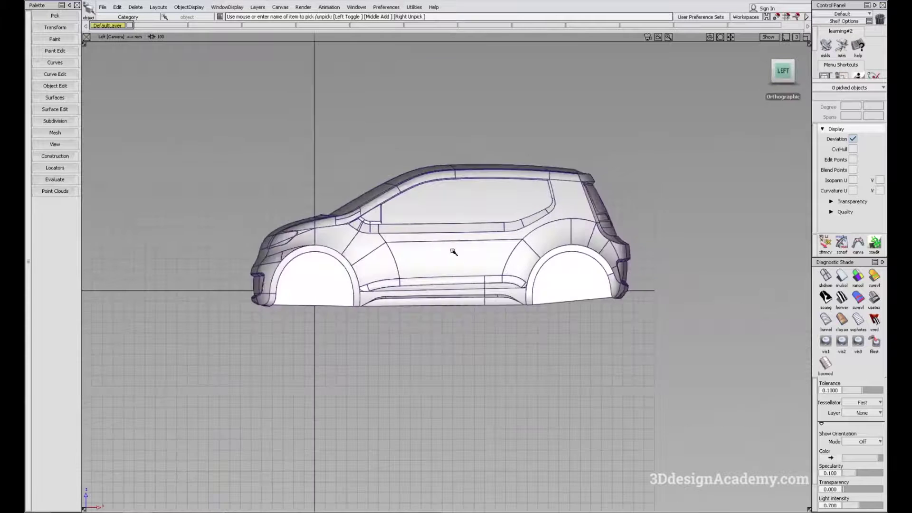
pyautogui.moveTo(454, 252)
pyautogui.keyDown('alt'); pyautogui.keyDown('shift'); pyautogui.mouseDown()
pyautogui.moveTo(431, 229)
pyautogui.moveTo(468, 238)
pyautogui.moveTo(448, 262)
pyautogui.mouseUp(); pyautogui.keyUp('shift'); pyautogui.keyUp('alt')
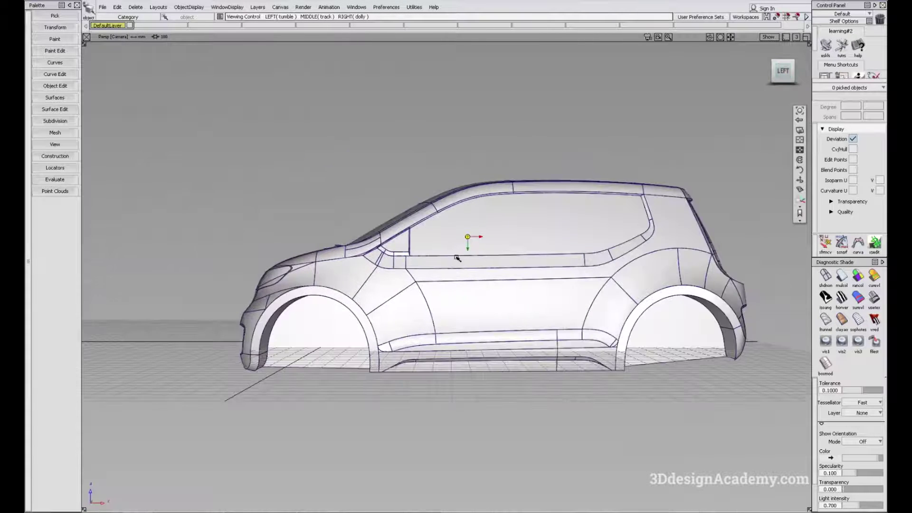
pyautogui.keyDown('alt'); pyautogui.keyDown('shift'); pyautogui.moveTo(358, 243); pyautogui.dragTo(513, 249); pyautogui.keyUp('shift'); pyautogui.keyUp('alt')
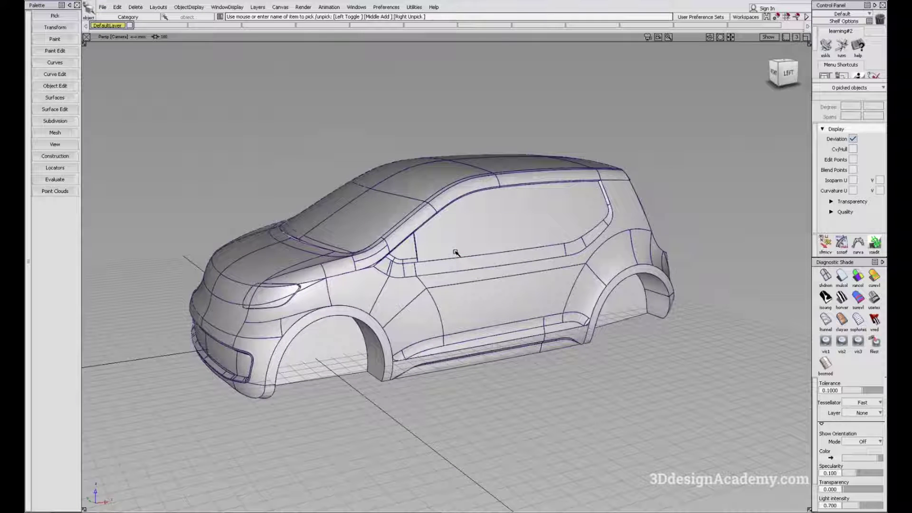
# Switch the modeling window to the Top view of the car.
pyautogui.press('F5')
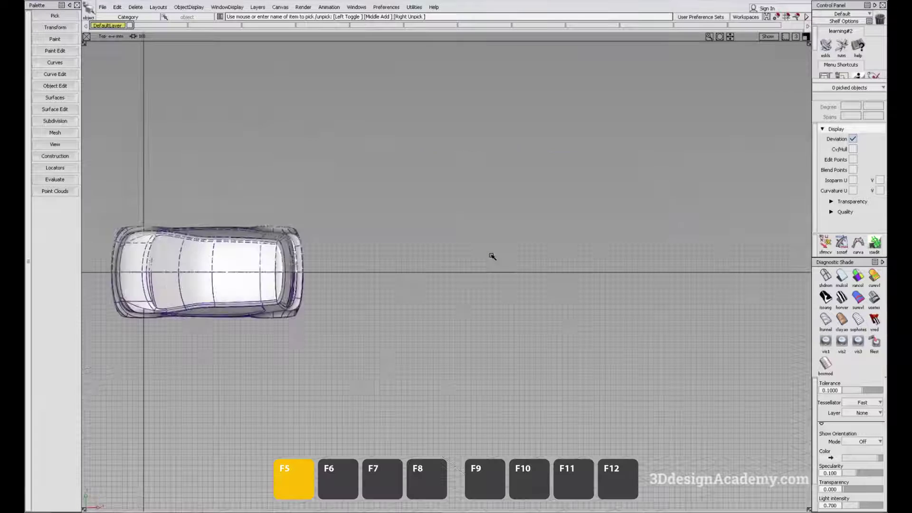
# Track and dolly the Top view until the whole car is enlarged and centred.
pyautogui.keyDown('alt'); pyautogui.keyDown('shift'); pyautogui.moveTo(327, 298); pyautogui.dragTo(519, 252, button='middle'); pyautogui.keyUp('shift'); pyautogui.keyUp('alt')
pyautogui.keyDown('alt'); pyautogui.keyDown('shift'); pyautogui.moveTo(455, 246); pyautogui.dragTo(494, 264, button='right'); pyautogui.keyUp('shift'); pyautogui.keyUp('alt')
pyautogui.moveTo(495, 265)
pyautogui.keyDown('alt'); pyautogui.keyDown('shift'); pyautogui.mouseDown(button='middle')
pyautogui.moveTo(494, 311)
pyautogui.moveTo(486, 298)
pyautogui.mouseUp(button='middle'); pyautogui.keyUp('shift'); pyautogui.keyUp('alt')
pyautogui.moveTo(459, 267)
pyautogui.keyDown('alt'); pyautogui.keyDown('shift'); pyautogui.mouseDown(button='middle')
pyautogui.moveTo(440, 284)
pyautogui.moveTo(434, 267)
pyautogui.moveTo(452, 246)
pyautogui.mouseUp(button='middle'); pyautogui.keyUp('shift'); pyautogui.keyUp('alt')
pyautogui.keyDown('alt'); pyautogui.keyDown('shift'); pyautogui.moveTo(520, 277); pyautogui.dragTo(489, 260, button='middle'); pyautogui.keyUp('shift'); pyautogui.keyUp('alt')
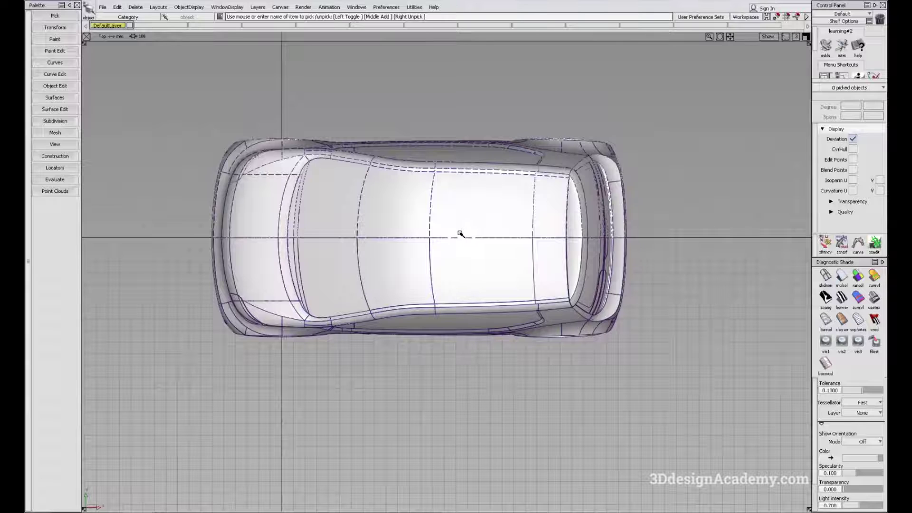
# Cycle through the Left, Back and Perspective views of the car, tracking the model within the Back view.
pyautogui.press('F6')
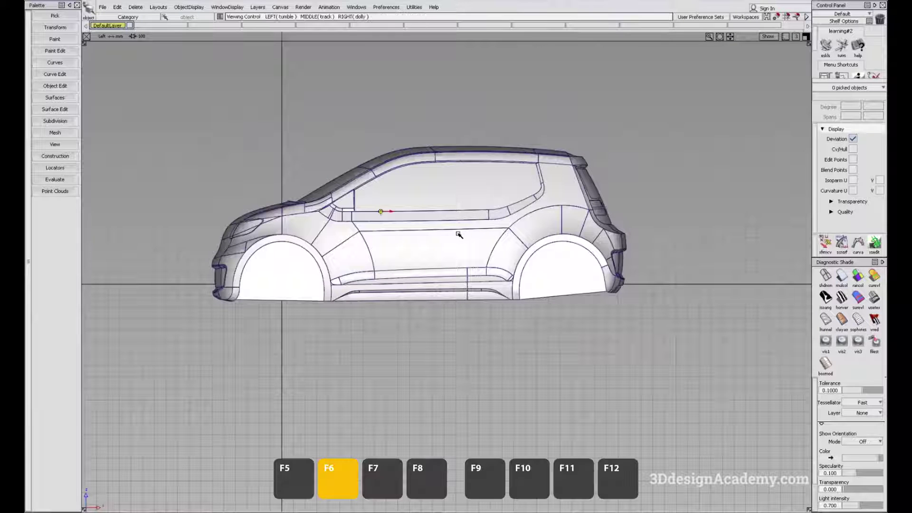
pyautogui.press('F7')
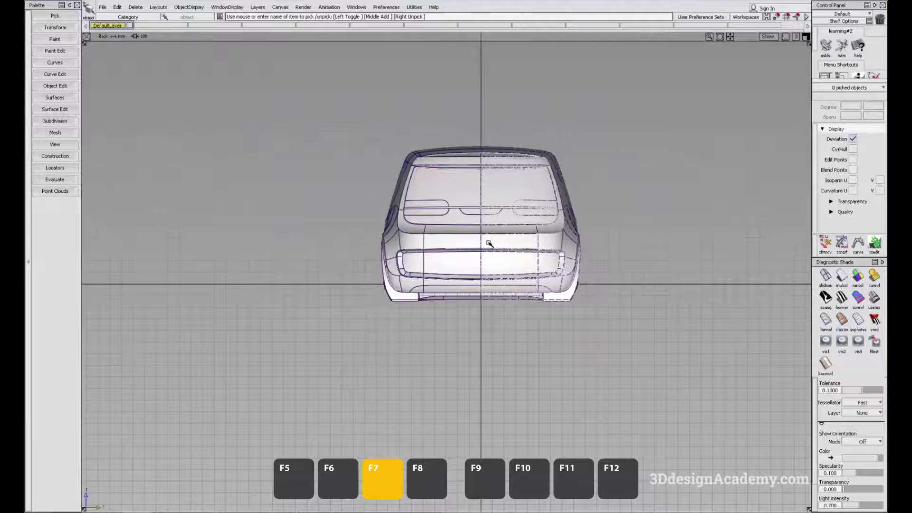
pyautogui.keyDown('alt'); pyautogui.keyDown('shift'); pyautogui.moveTo(494, 255); pyautogui.dragTo(457, 278, button='middle'); pyautogui.keyUp('shift'); pyautogui.keyUp('alt')
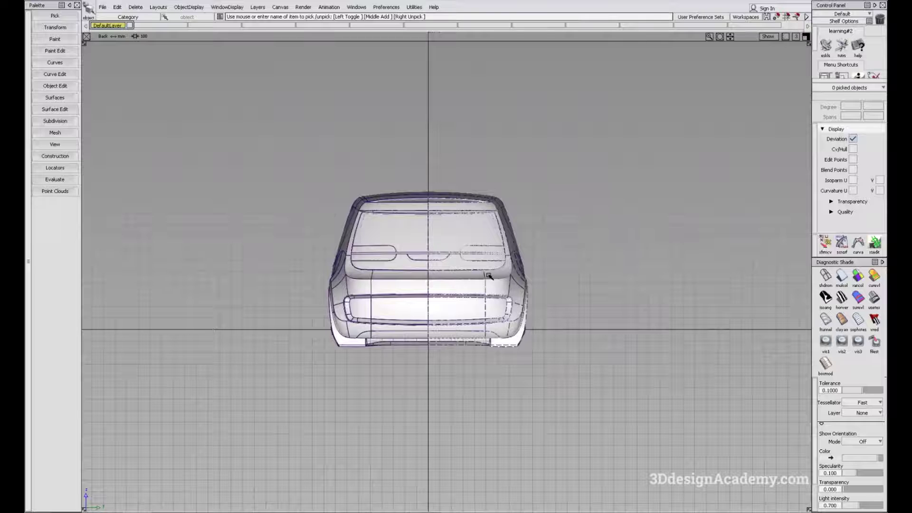
pyautogui.press('F8')
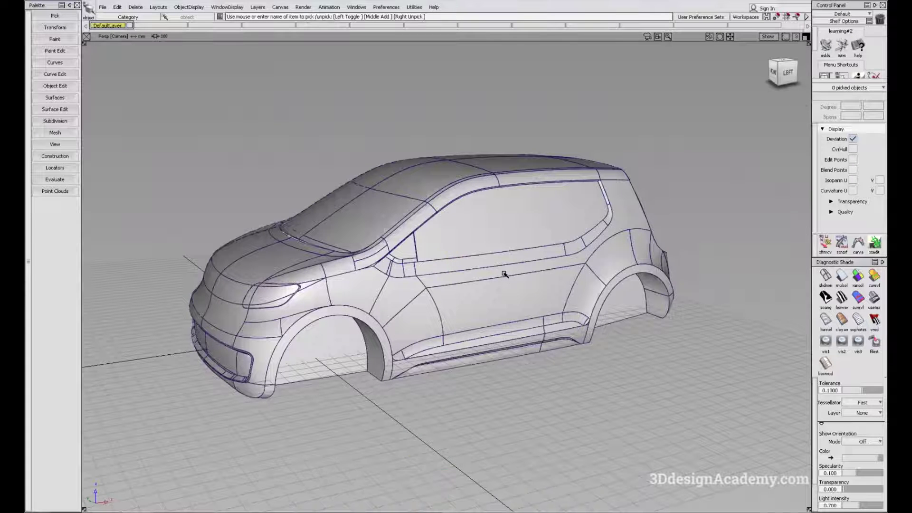
# Show all four views together, dolly and track the orthographic views, and tumble the Perspective view slightly.
pyautogui.press('F9')
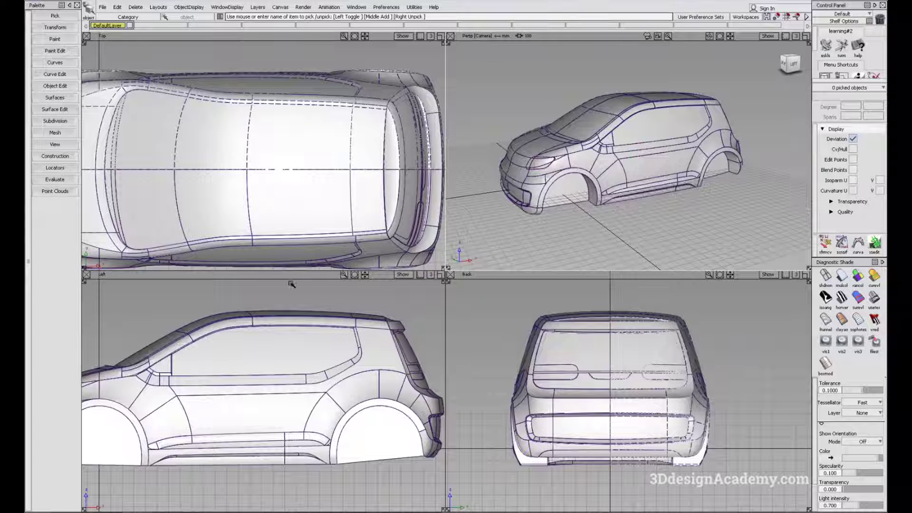
pyautogui.keyDown('alt'); pyautogui.keyDown('shift'); pyautogui.click(304, 194); pyautogui.keyUp('shift'); pyautogui.keyUp('alt')
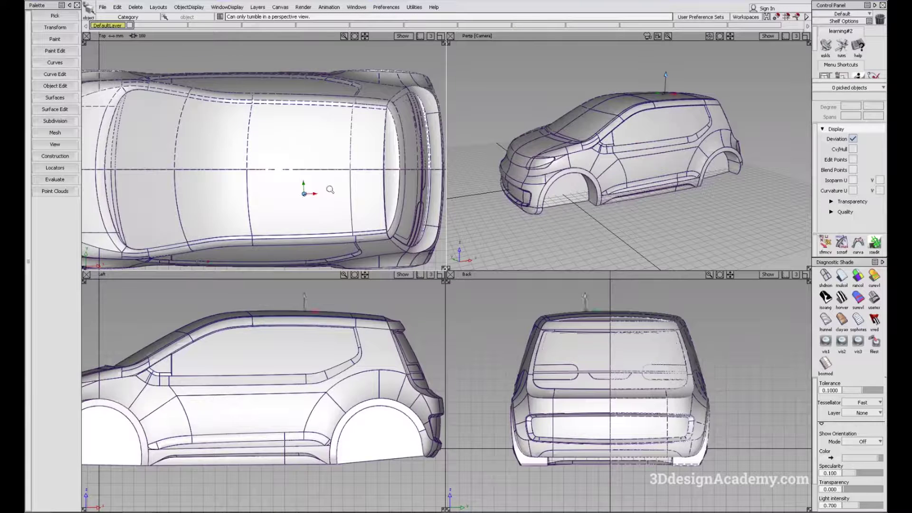
pyautogui.keyDown('alt'); pyautogui.keyDown('shift'); pyautogui.moveTo(329, 189); pyautogui.dragTo(396, 211, button='right'); pyautogui.keyUp('shift'); pyautogui.keyUp('alt')
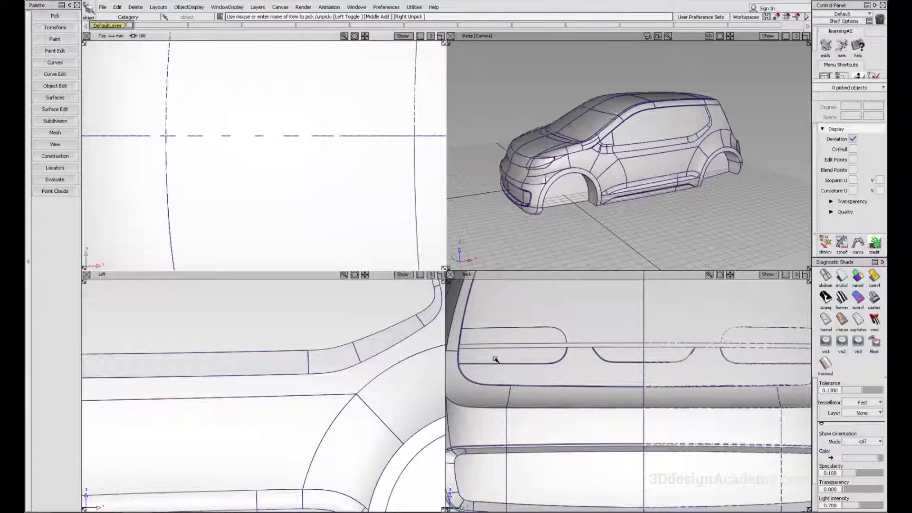
pyautogui.keyDown('alt'); pyautogui.keyDown('shift'); pyautogui.moveTo(351, 216); pyautogui.dragTo(281, 236, button='right'); pyautogui.keyUp('shift'); pyautogui.keyUp('alt')
pyautogui.keyDown('alt'); pyautogui.keyDown('shift'); pyautogui.moveTo(280, 236); pyautogui.dragTo(333, 236, button='middle'); pyautogui.keyUp('shift'); pyautogui.keyUp('alt')
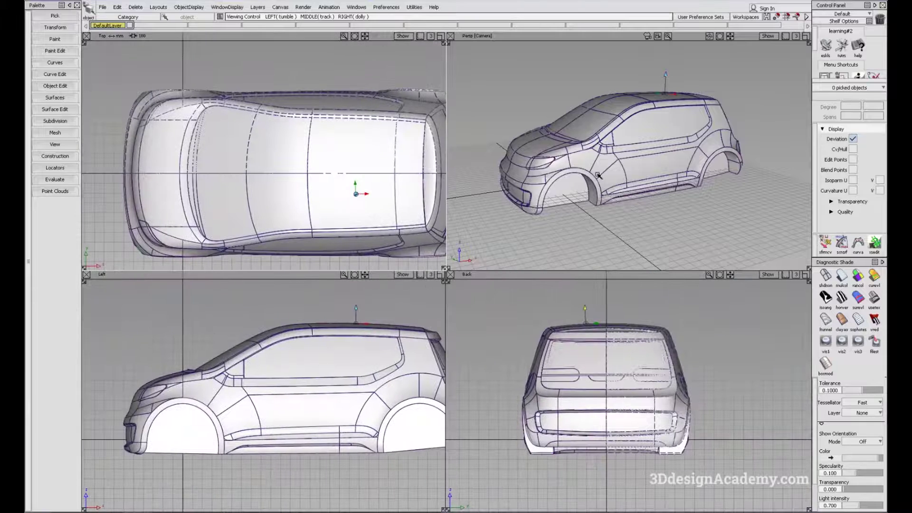
pyautogui.keyDown('alt'); pyautogui.keyDown('shift'); pyautogui.moveTo(559, 172); pyautogui.dragTo(572, 181); pyautogui.keyUp('shift'); pyautogui.keyUp('alt')
pyautogui.scroll(1, 572, 181)
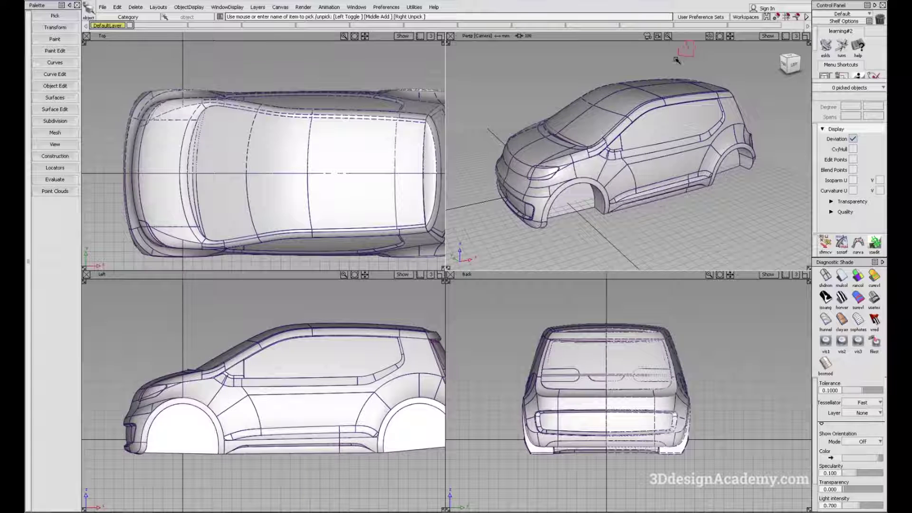
# Enlarge the Perspective view, shift its window out of place, and restore it to fill the workspace.
pyautogui.press('F8')
pyautogui.moveTo(632, 37); pyautogui.dragTo(616, 68)
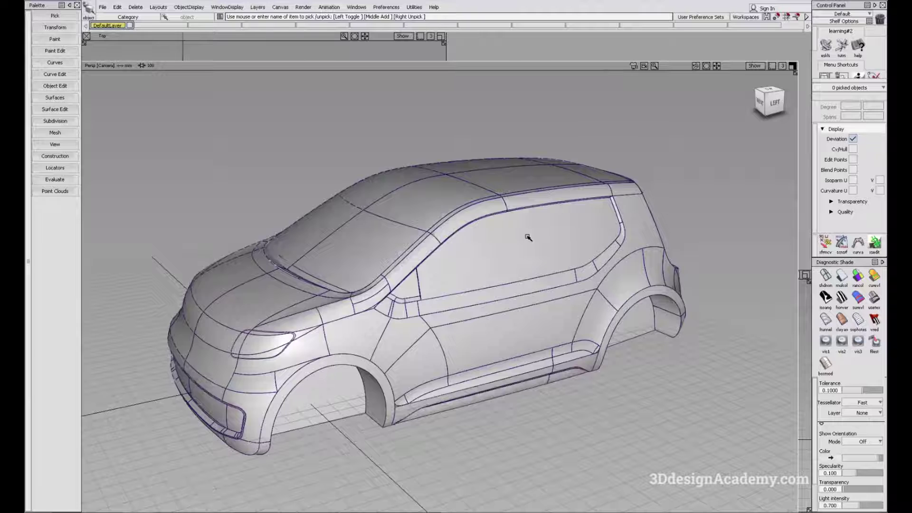
pyautogui.press('F8')
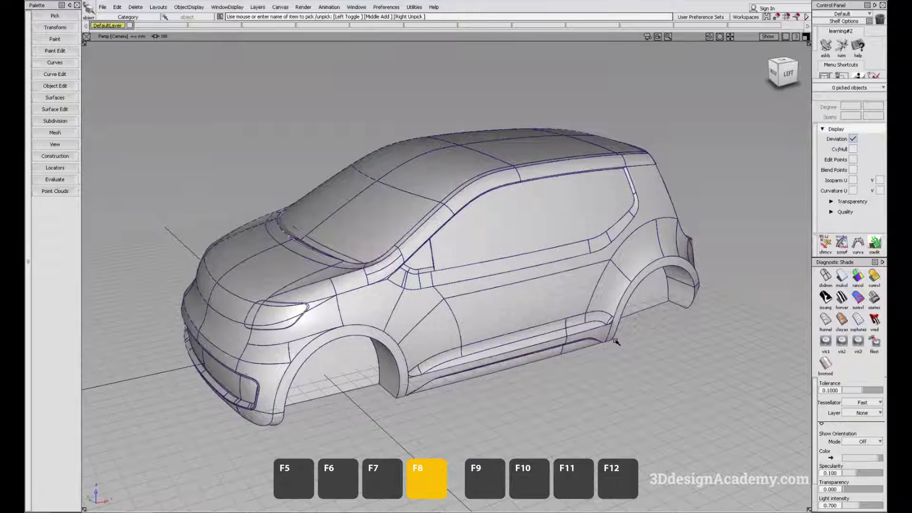
# Tumble and track around the car's front-left side, setting the point of interest on the left door.
pyautogui.keyDown('alt'); pyautogui.keyDown('shift'); pyautogui.moveTo(614, 340); pyautogui.dragTo(542, 321); pyautogui.keyUp('shift'); pyautogui.keyUp('alt')
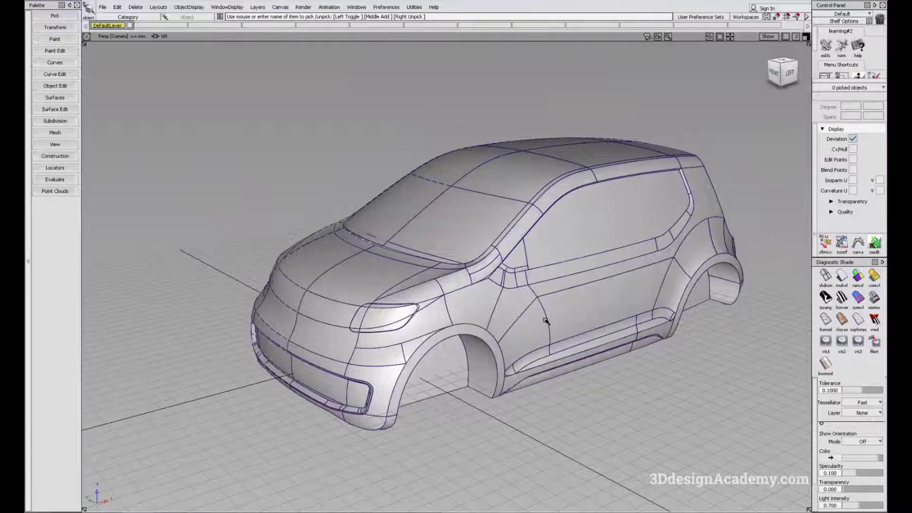
pyautogui.keyDown('alt'); pyautogui.keyDown('shift'); pyautogui.moveTo(545, 318); pyautogui.dragTo(514, 296, button='middle'); pyautogui.keyUp('shift'); pyautogui.keyUp('alt')
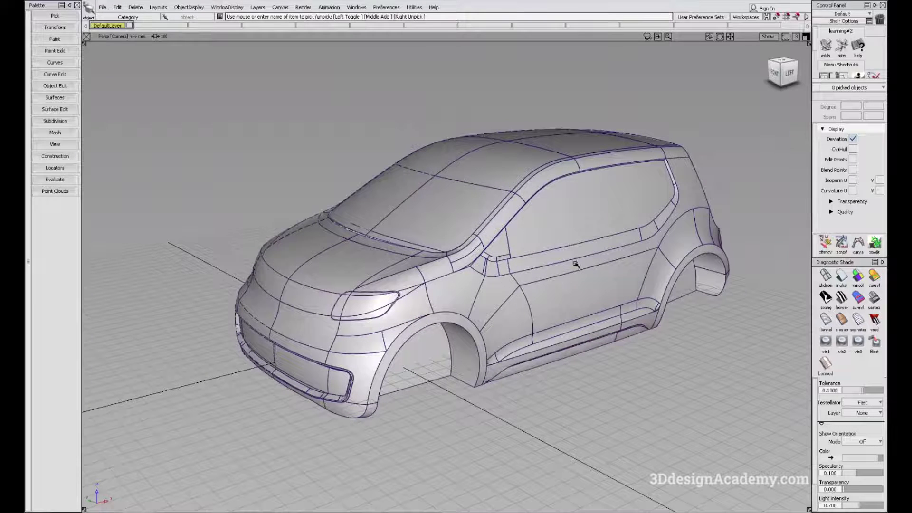
pyautogui.keyDown('alt'); pyautogui.keyDown('shift'); pyautogui.moveTo(555, 291); pyautogui.dragTo(468, 297); pyautogui.keyUp('shift'); pyautogui.keyUp('alt')
pyautogui.keyDown('alt'); pyautogui.keyDown('shift'); pyautogui.click(545, 284); pyautogui.keyUp('shift'); pyautogui.keyUp('alt')
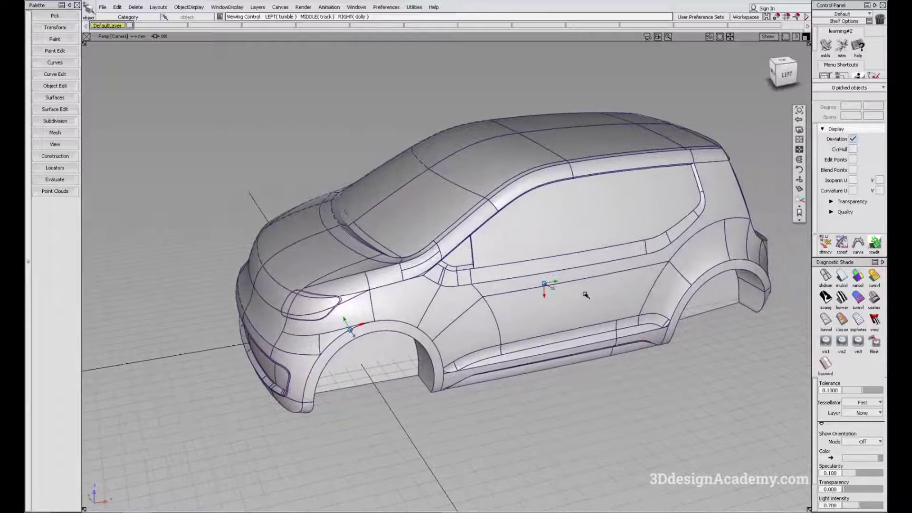
pyautogui.keyDown('alt'); pyautogui.keyDown('shift'); pyautogui.moveTo(675, 273); pyautogui.dragTo(569, 311); pyautogui.keyUp('shift'); pyautogui.keyUp('alt')
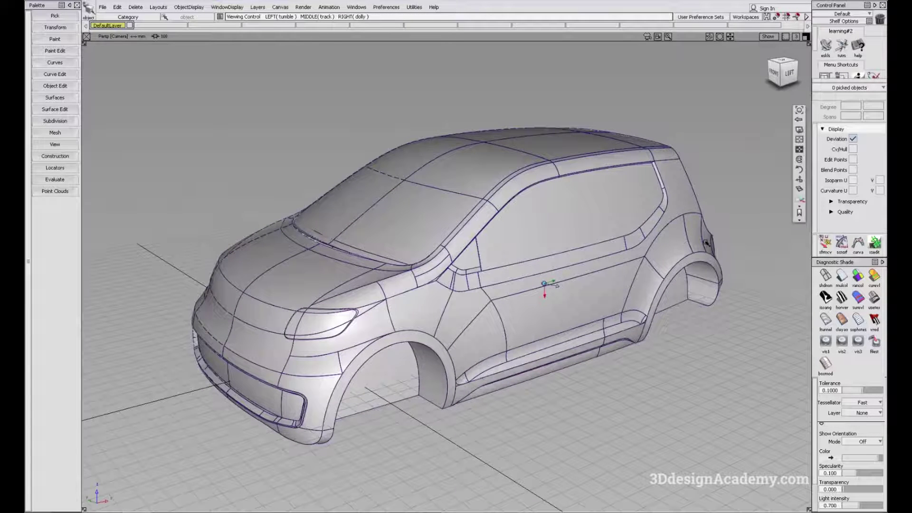
pyautogui.moveTo(706, 243)
pyautogui.keyDown('alt'); pyautogui.keyDown('shift'); pyautogui.mouseDown()
pyautogui.moveTo(660, 249)
pyautogui.moveTo(712, 239)
pyautogui.mouseUp(); pyautogui.keyUp('shift'); pyautogui.keyUp('alt')
# Dolly until the car is out of sight and recover it with Look At, tumbling to its front-left side.
pyautogui.keyDown('alt'); pyautogui.keyDown('shift'); pyautogui.moveTo(711, 239); pyautogui.dragTo(494, 296, button='right'); pyautogui.keyUp('shift'); pyautogui.keyUp('alt')
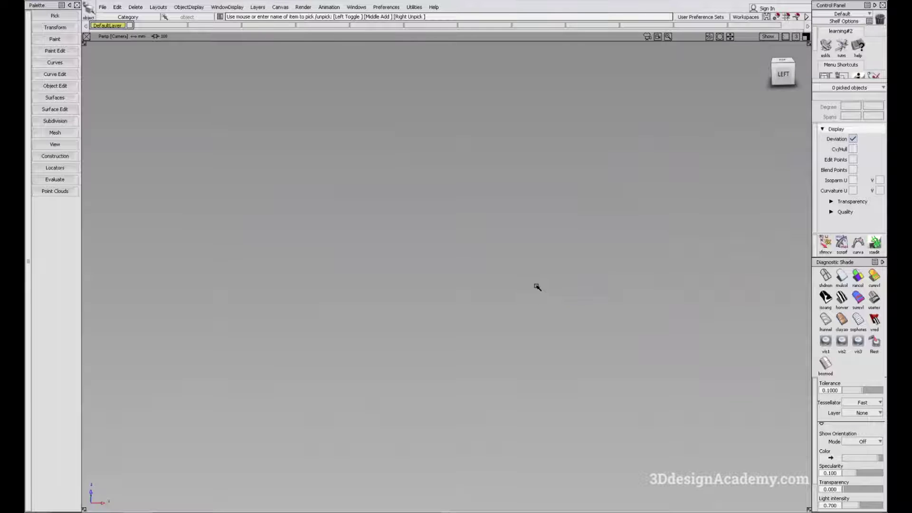
pyautogui.hotkey('alt', 'l')
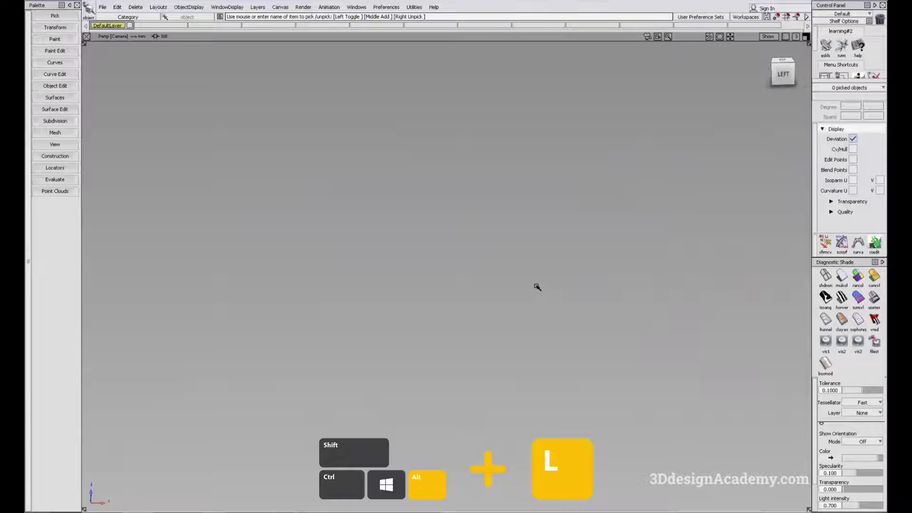
pyautogui.hotkey('alt', 'l')
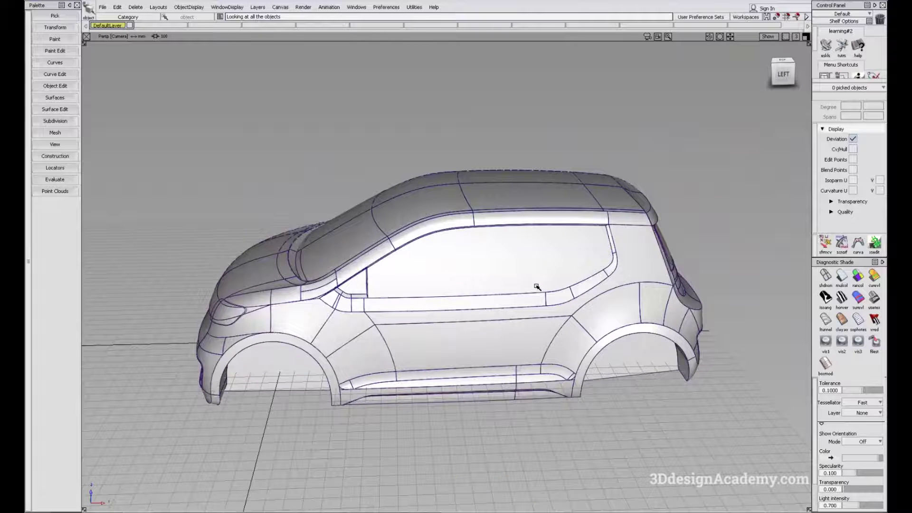
pyautogui.keyDown('alt'); pyautogui.keyDown('shift'); pyautogui.moveTo(458, 289); pyautogui.dragTo(515, 265); pyautogui.keyUp('shift'); pyautogui.keyUp('alt')
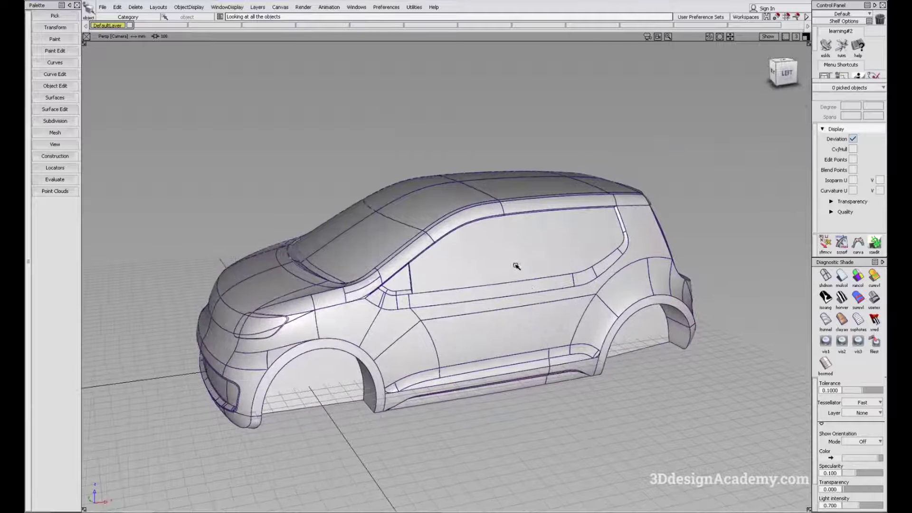
# Reset the Perspective view to its default camera and tumble around the car's front-left side.
pyautogui.click(57, 144)
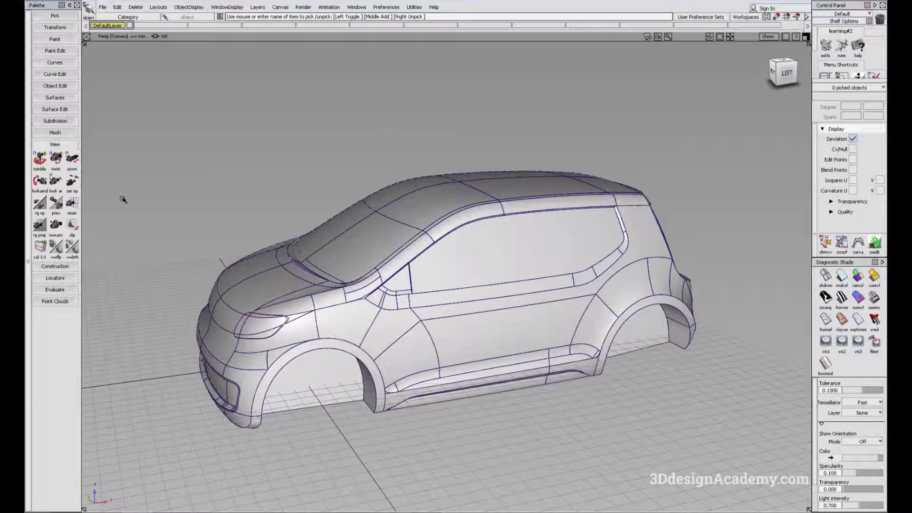
pyautogui.click(71, 204)
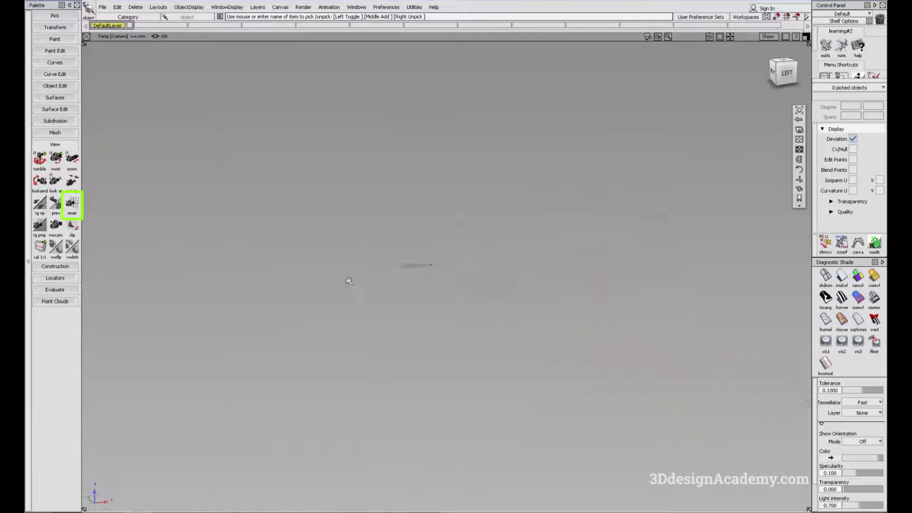
pyautogui.click(72, 204)
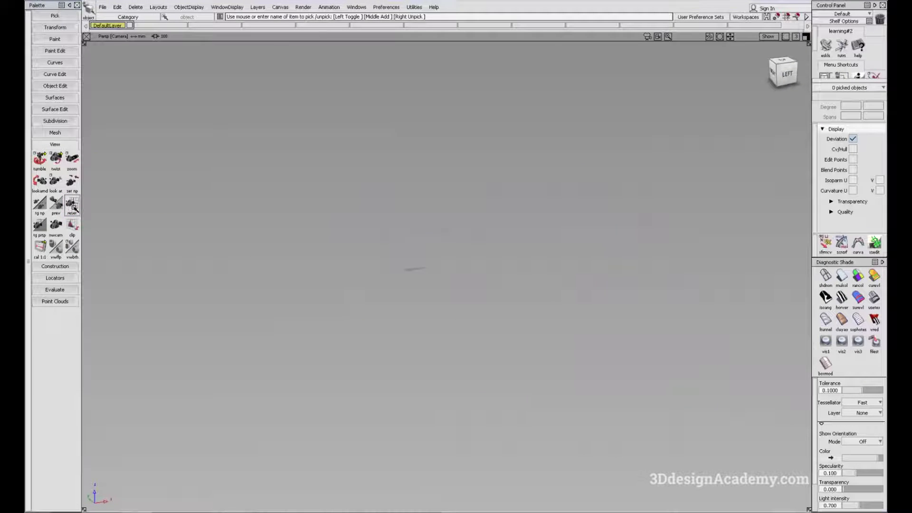
pyautogui.click(419, 266)
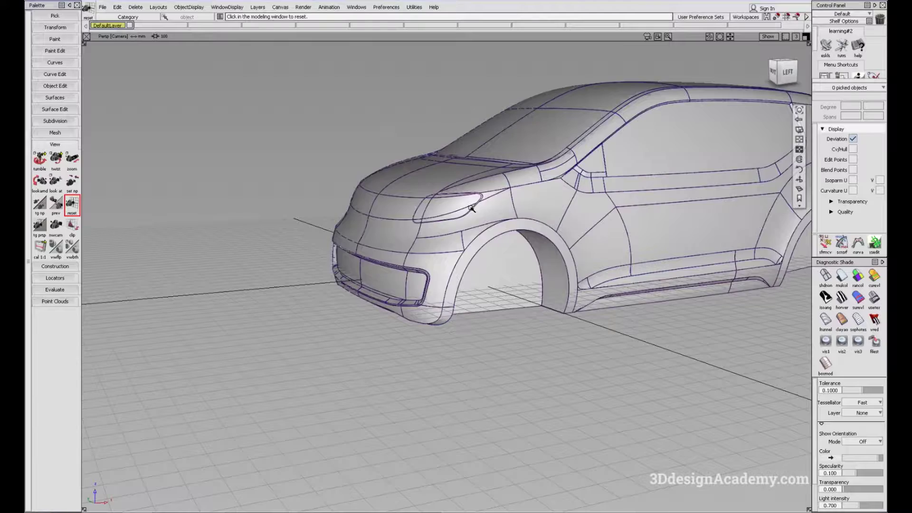
pyautogui.keyDown('alt'); pyautogui.keyDown('shift'); pyautogui.moveTo(448, 201); pyautogui.dragTo(539, 245); pyautogui.keyUp('shift'); pyautogui.keyUp('alt')
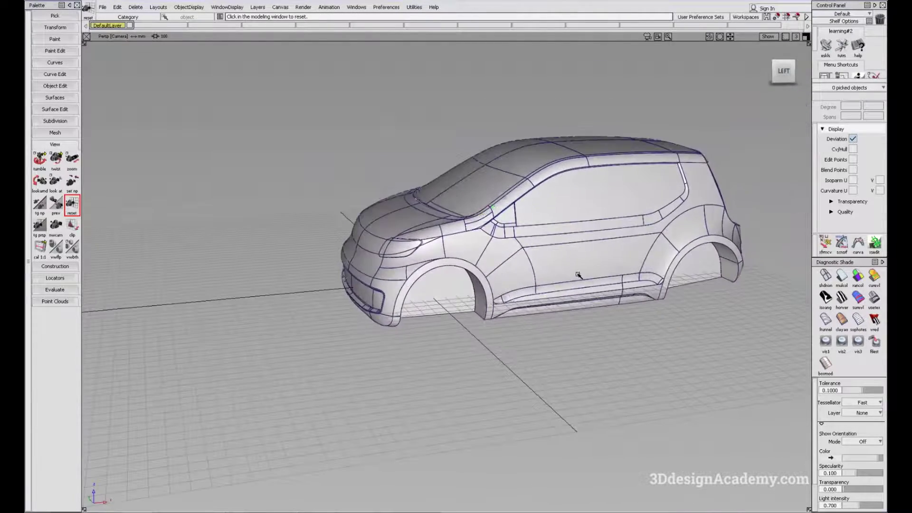
pyautogui.keyDown('alt'); pyautogui.keyDown('shift'); pyautogui.moveTo(580, 275); pyautogui.dragTo(514, 270); pyautogui.keyUp('shift'); pyautogui.keyUp('alt')
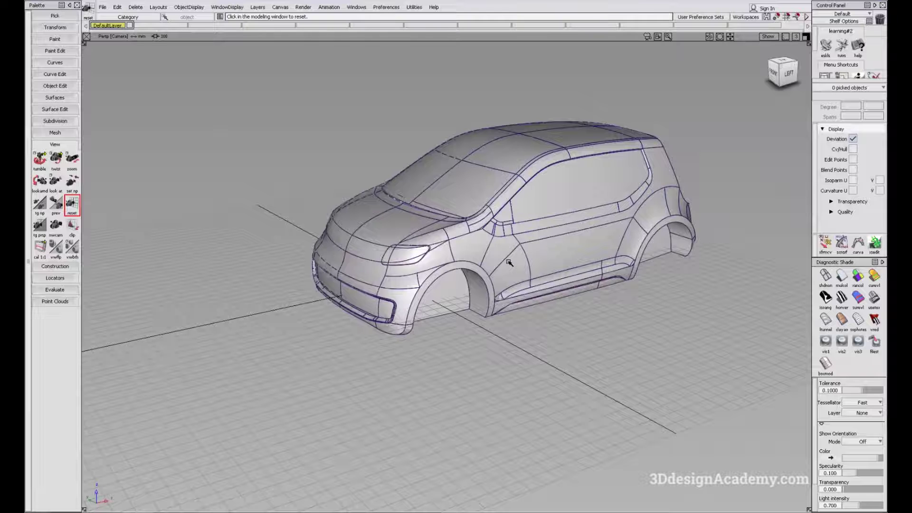
pyautogui.click(569, 255)
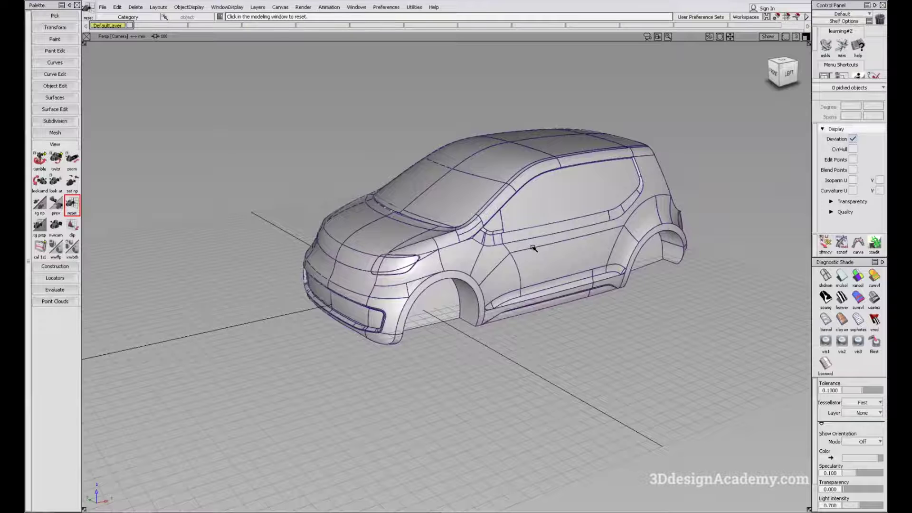
# Show all four views with the whole car in the orthographic ones and turn on the display of cameras.
pyautogui.press('F9')
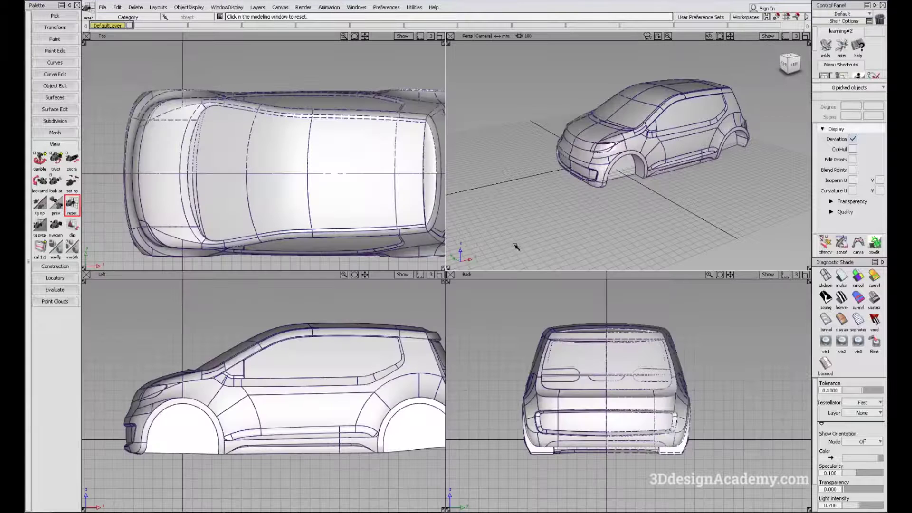
pyautogui.moveTo(378, 327)
pyautogui.keyDown('alt'); pyautogui.keyDown('shift'); pyautogui.mouseDown(button='right')
pyautogui.moveTo(354, 337)
pyautogui.moveTo(381, 342)
pyautogui.mouseUp(button='right'); pyautogui.keyUp('shift'); pyautogui.keyUp('alt')
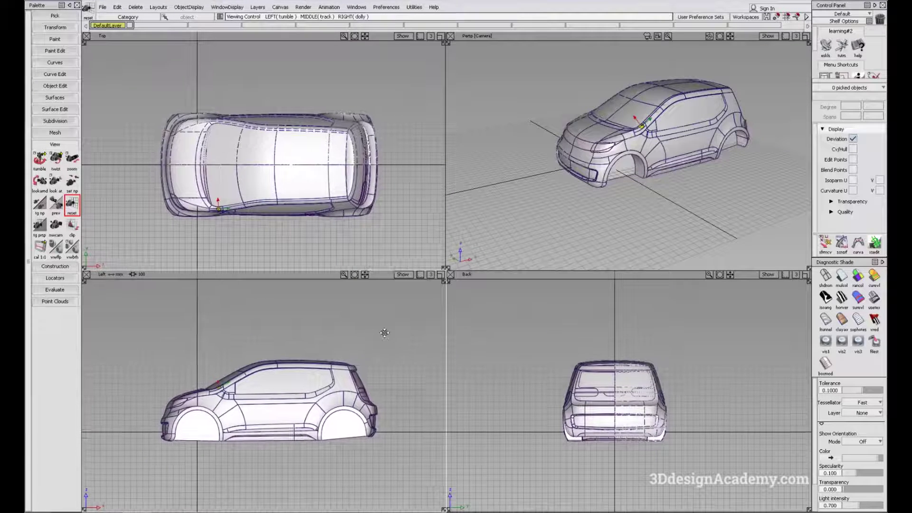
pyautogui.click(774, 36)
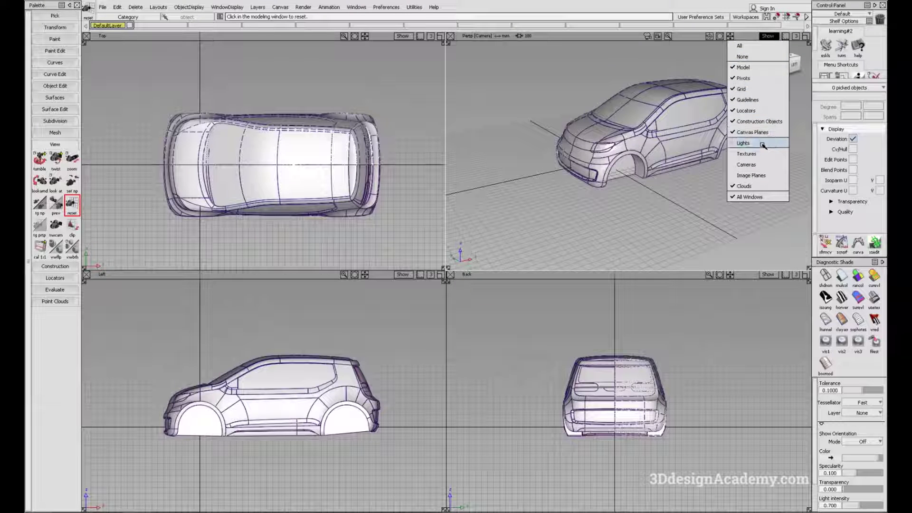
pyautogui.click(763, 167)
# Bring the perspective camera into sight in the Left view, pick it and delete it.
pyautogui.keyDown('alt'); pyautogui.keyDown('shift'); pyautogui.moveTo(335, 367); pyautogui.dragTo(254, 357, button='right'); pyautogui.keyUp('shift'); pyautogui.keyUp('alt')
pyautogui.keyDown('alt'); pyautogui.keyDown('shift'); pyautogui.click(254, 357); pyautogui.keyUp('shift'); pyautogui.keyUp('alt')
pyautogui.keyDown('alt'); pyautogui.keyDown('shift'); pyautogui.moveTo(214, 322); pyautogui.dragTo(369, 342, button='middle'); pyautogui.keyUp('shift'); pyautogui.keyUp('alt')
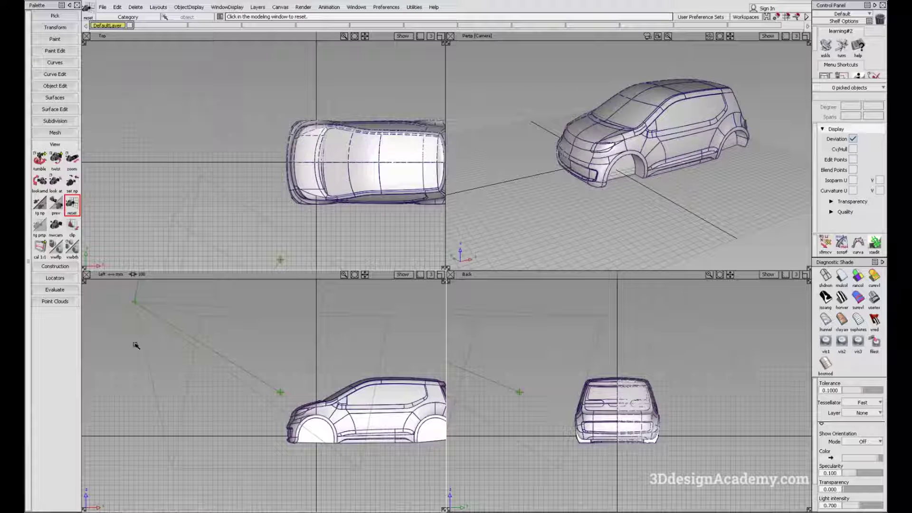
pyautogui.keyDown('ctrl'); pyautogui.keyDown('shift'); pyautogui.moveTo(229, 277); pyautogui.dragTo(230, 309); pyautogui.keyUp('shift'); pyautogui.keyUp('ctrl')
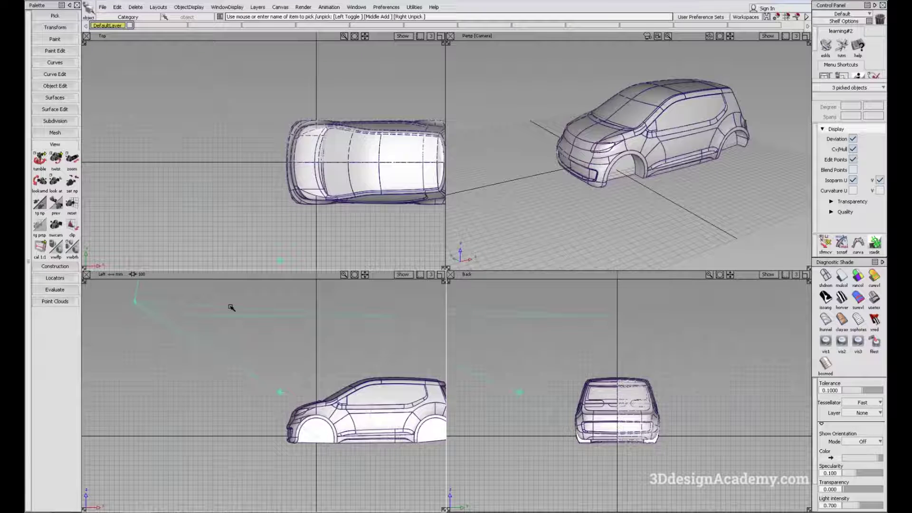
pyautogui.click(231, 307)
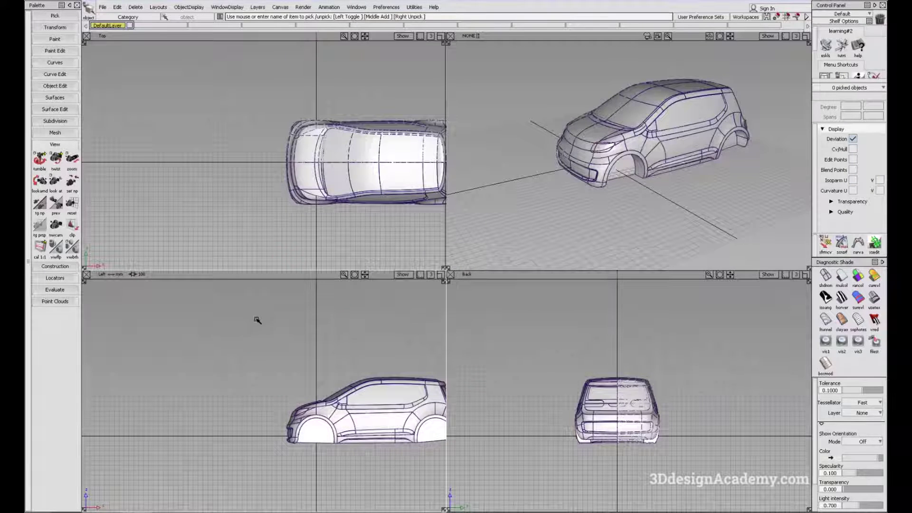
# Maximise the window that lost its camera and try to tumble and reset its view.
pyautogui.press('F8')
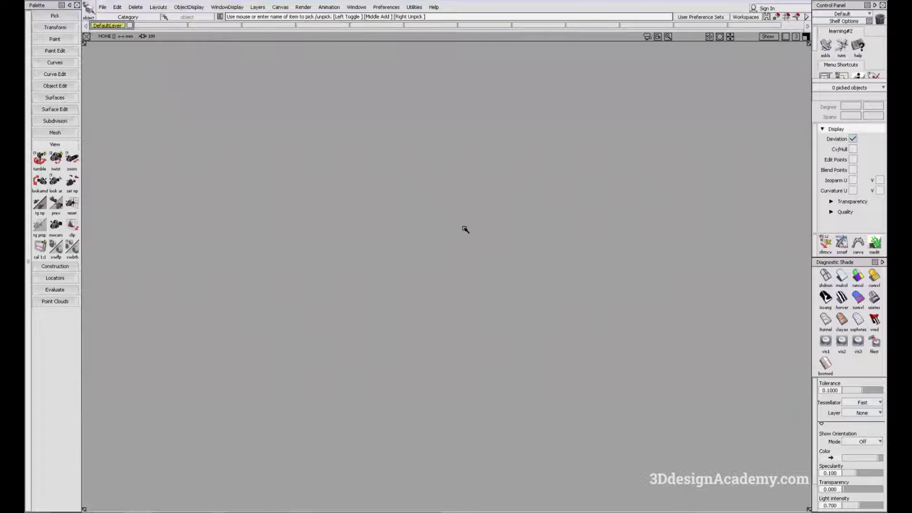
pyautogui.keyDown('alt'); pyautogui.keyDown('shift'); pyautogui.moveTo(535, 239); pyautogui.dragTo(425, 278); pyautogui.keyUp('shift'); pyautogui.keyUp('alt')
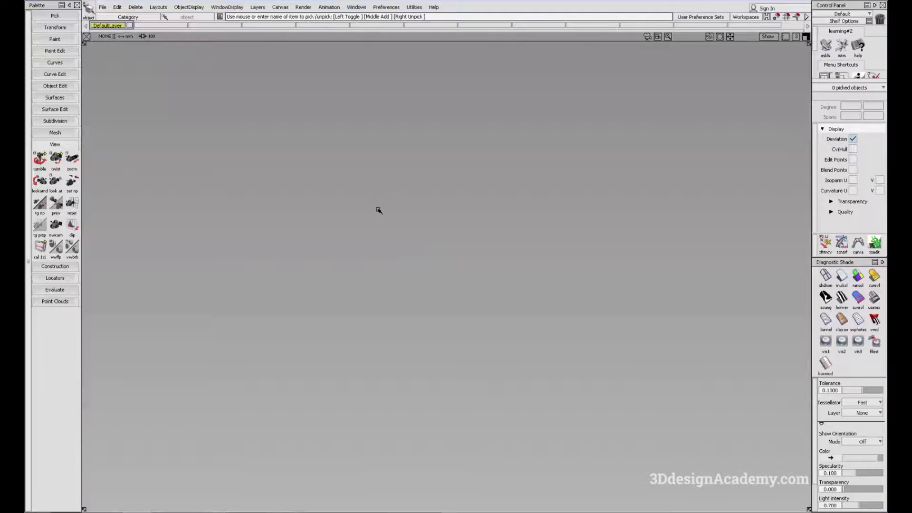
pyautogui.click(72, 204)
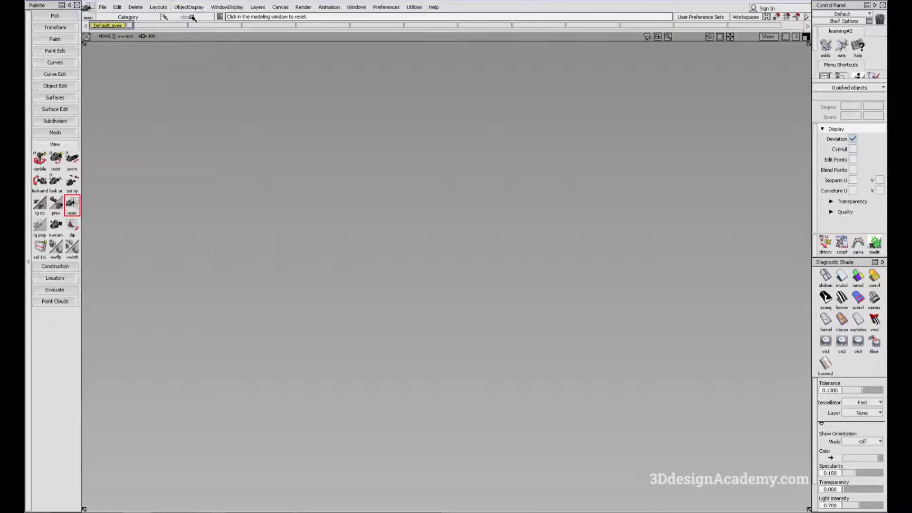
# Create a new modeling window of type Perspective from the New Window options.
pyautogui.click(161, 7)
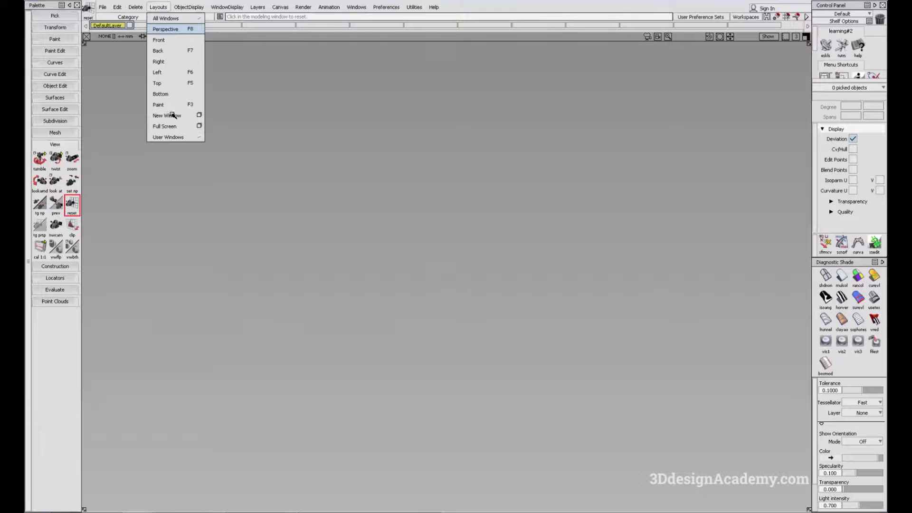
pyautogui.click(200, 115)
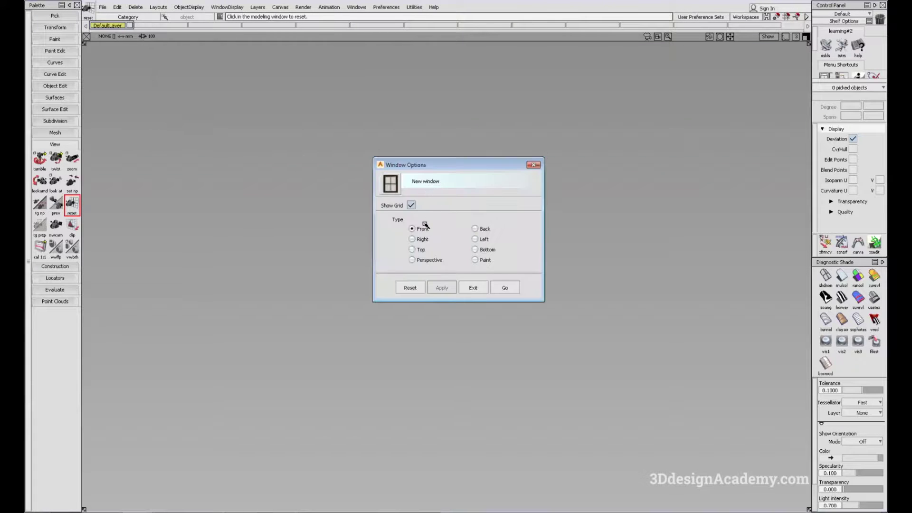
pyautogui.click(412, 261)
pyautogui.click(505, 288)
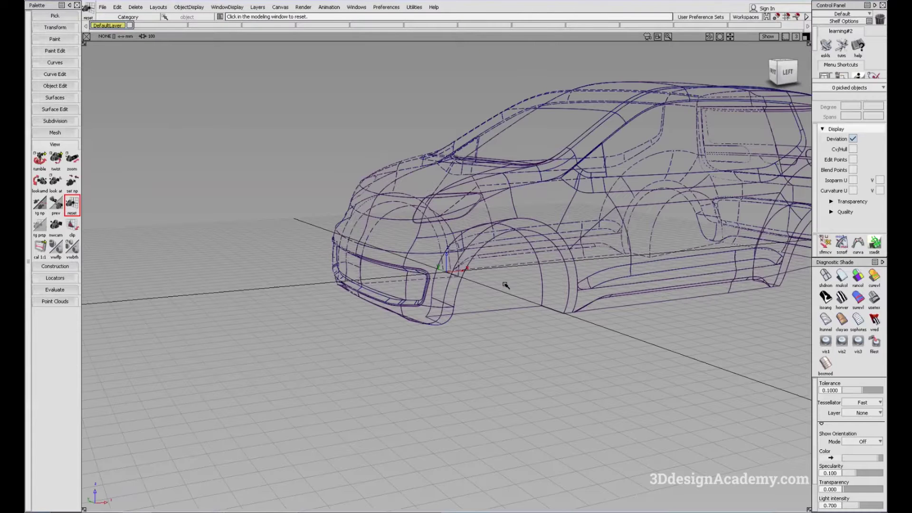